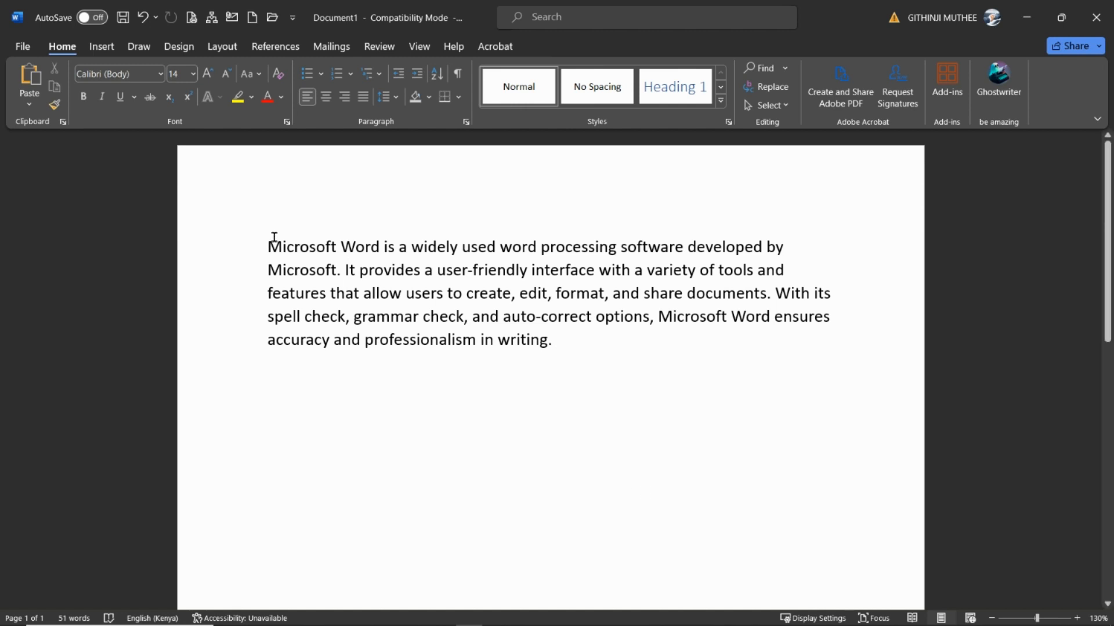
Add a centred title line reading "MICROSOFT WORD" above the body paragraph
key(Return)
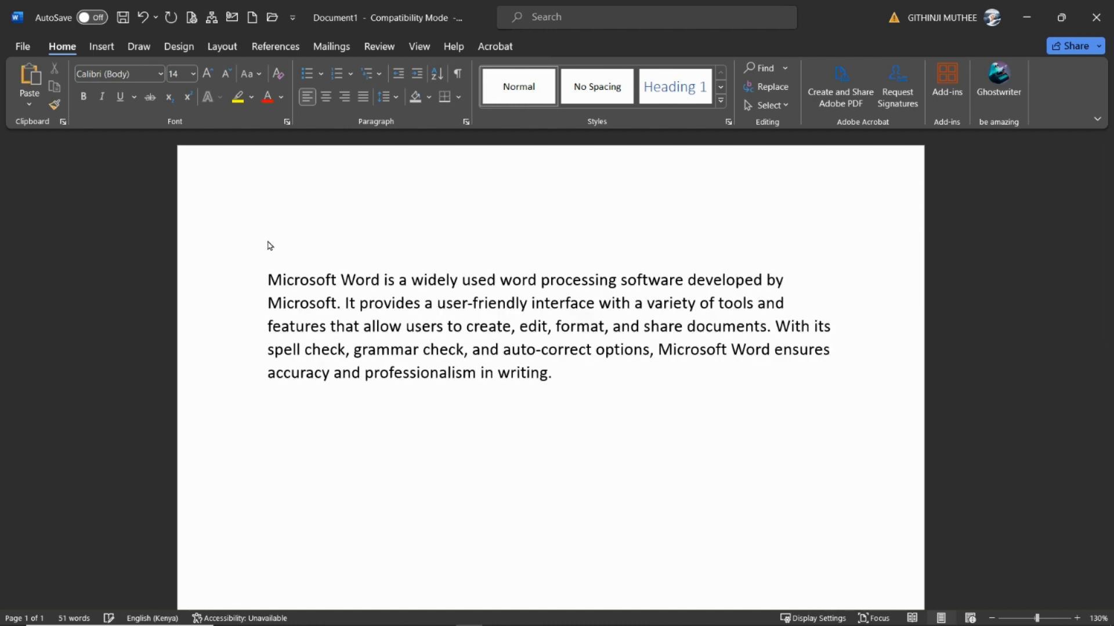
click(271, 243)
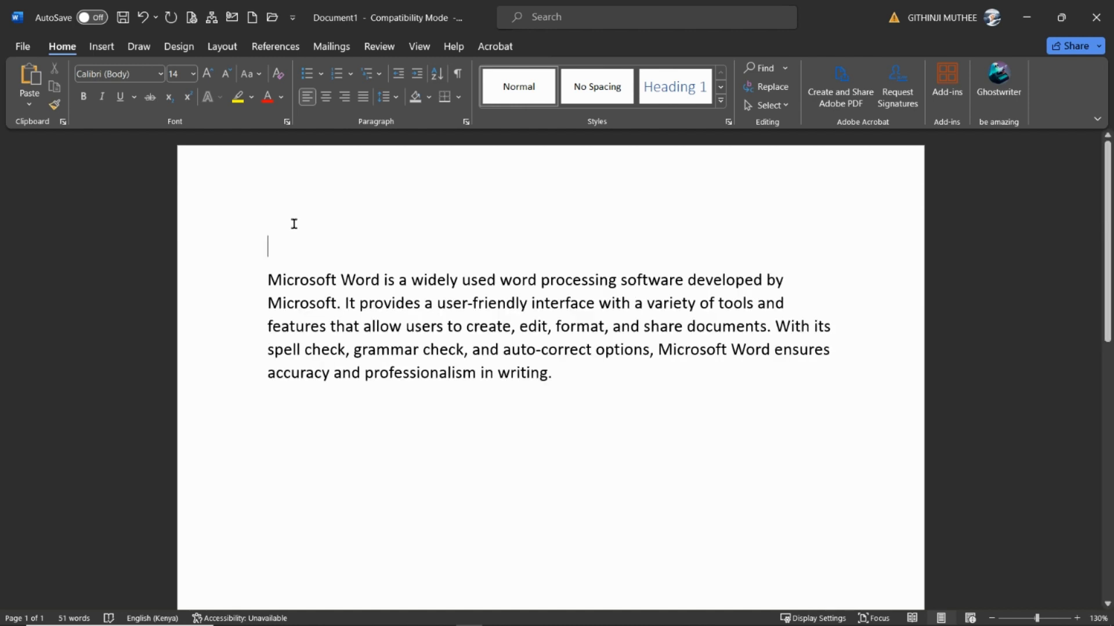
click(330, 97)
text(MI)
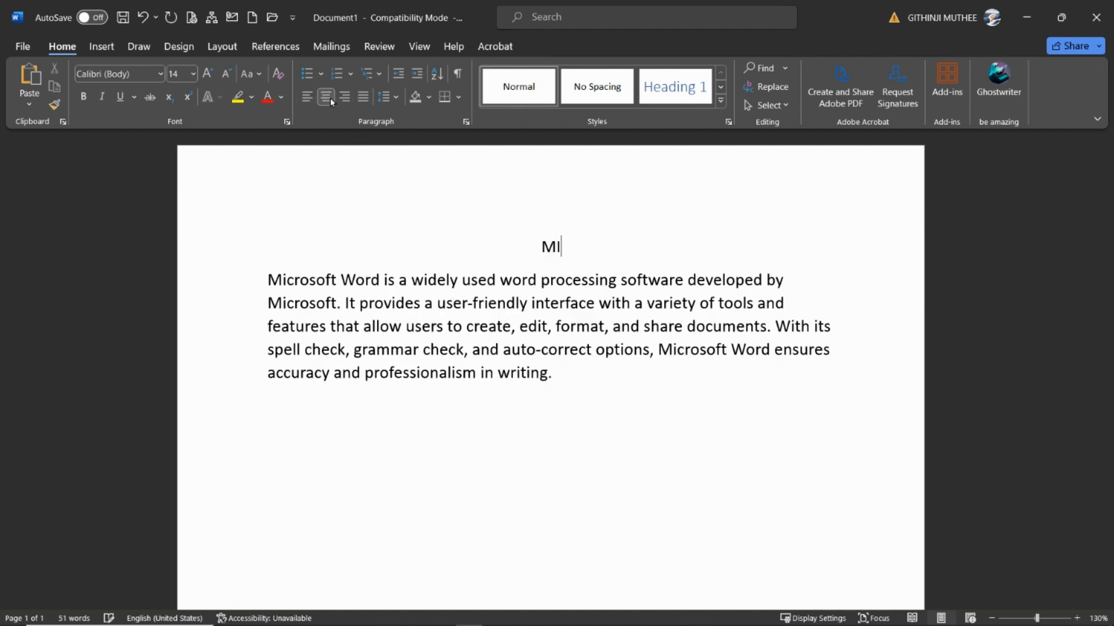
text(CROSO)
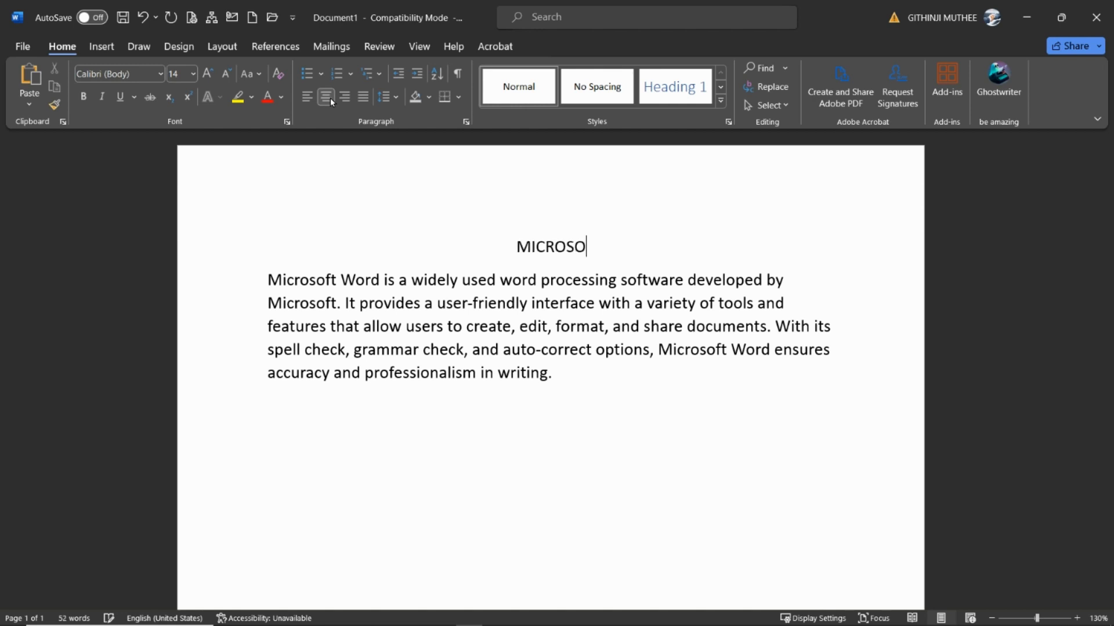
text(FT )
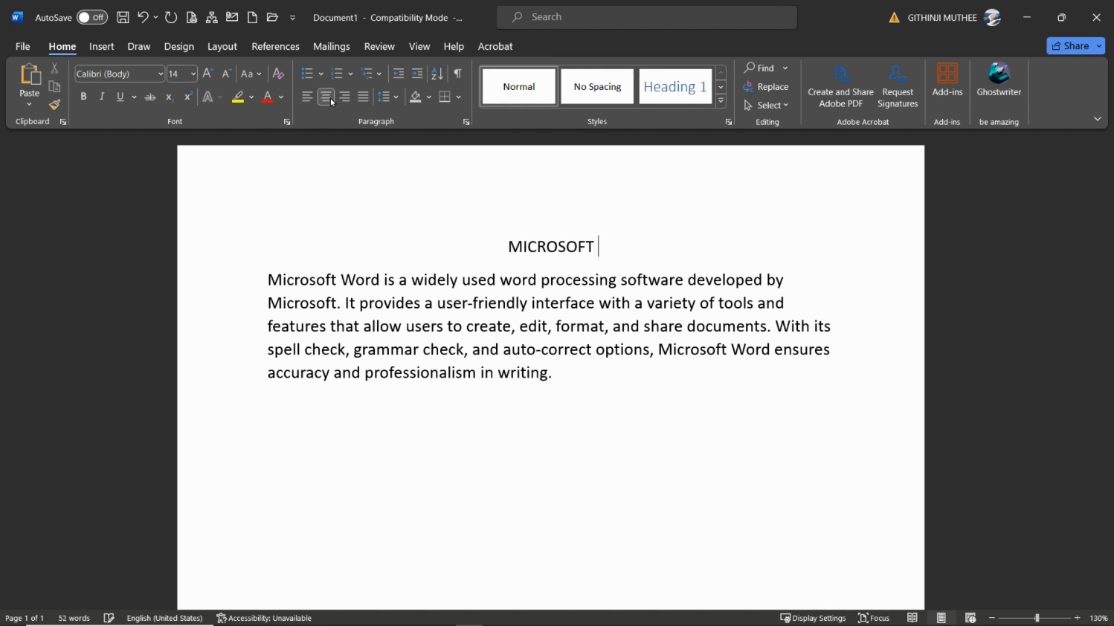
text(WOR)
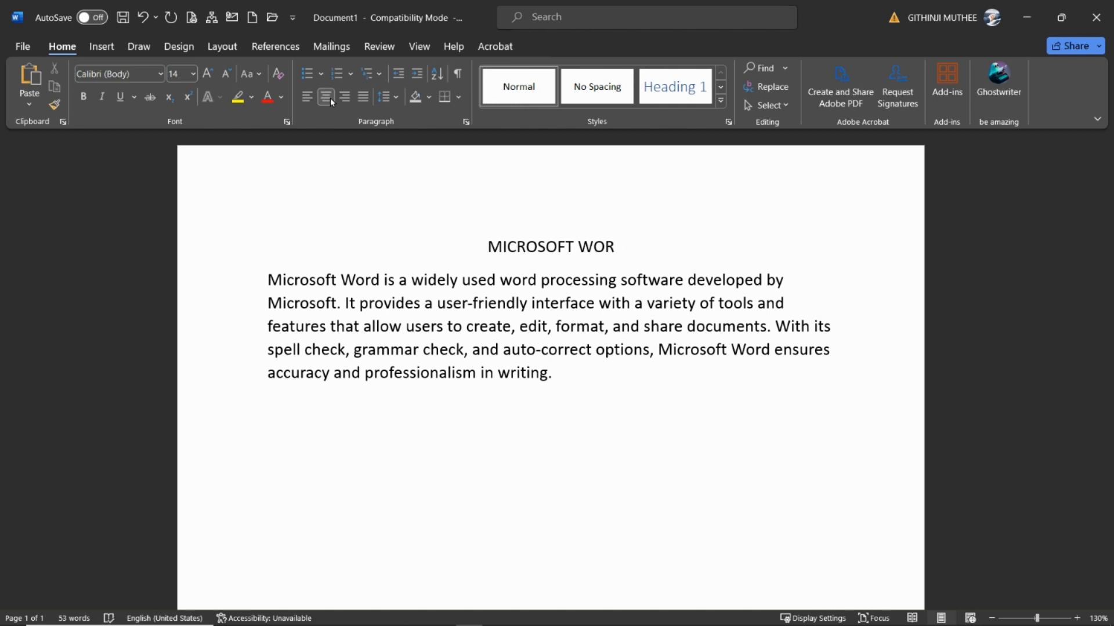
text(D)
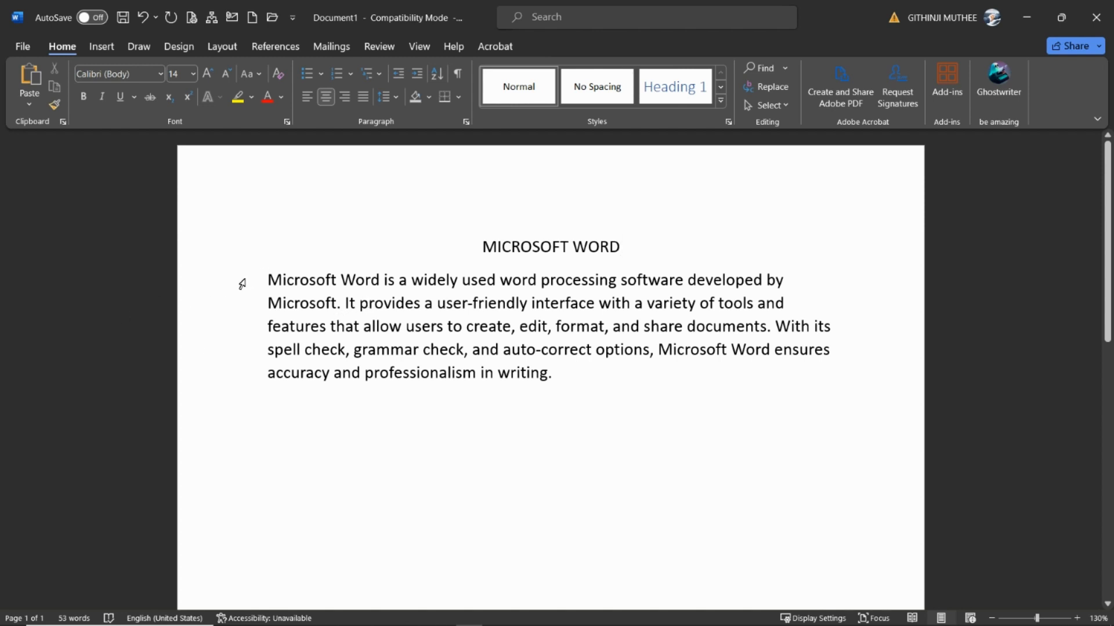
Set the body paragraph's font to Candara at size 14
drag(242, 284, 238, 375)
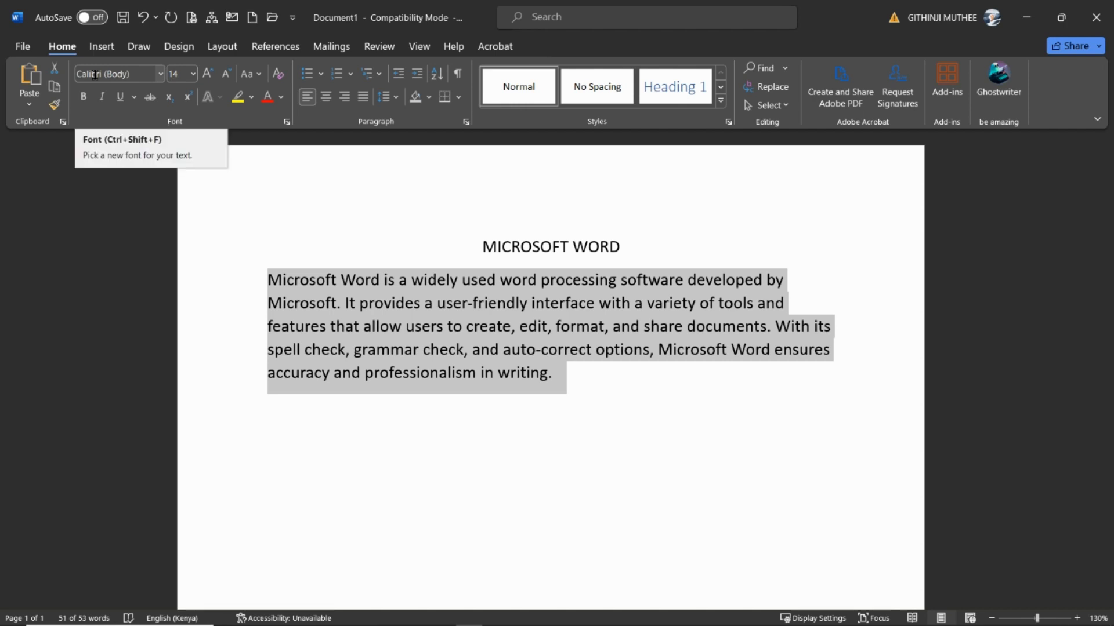
click(161, 74)
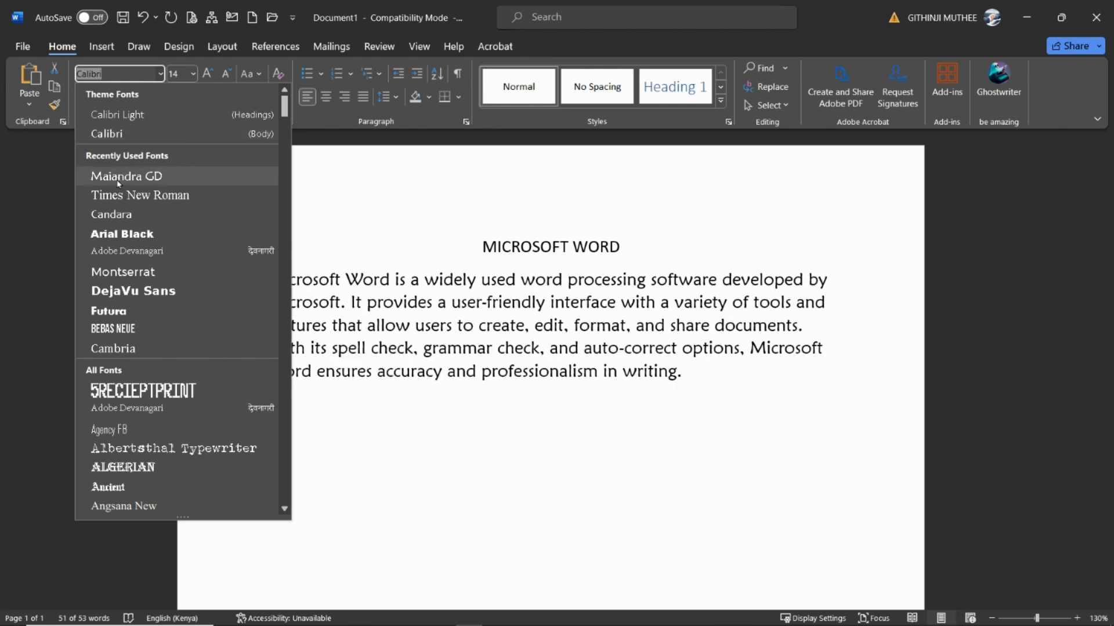
click(107, 214)
click(193, 73)
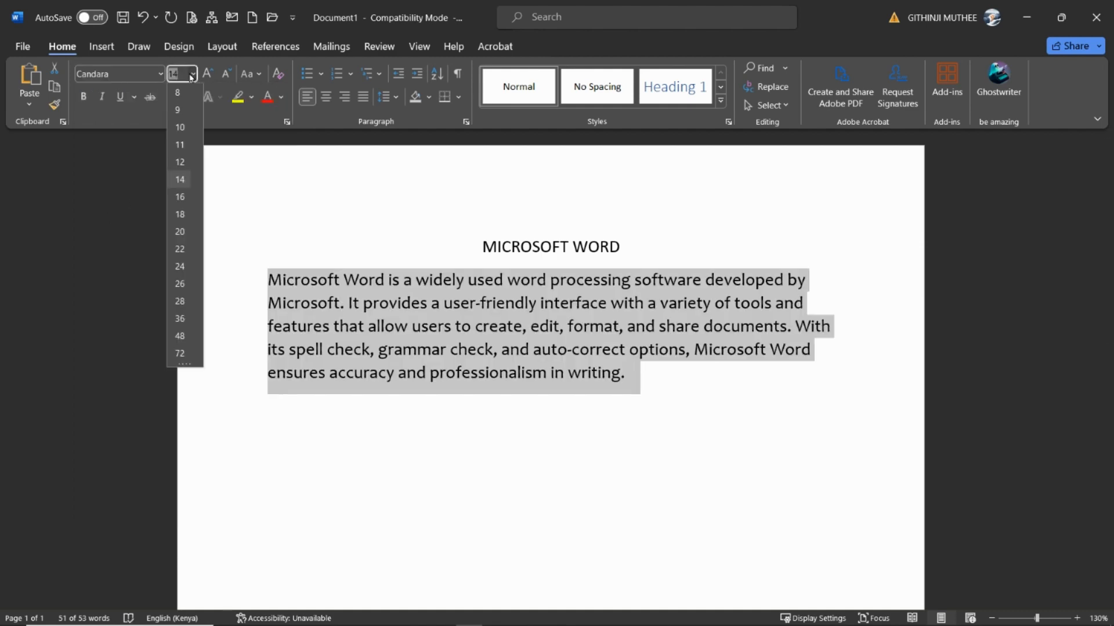
click(179, 179)
click(721, 385)
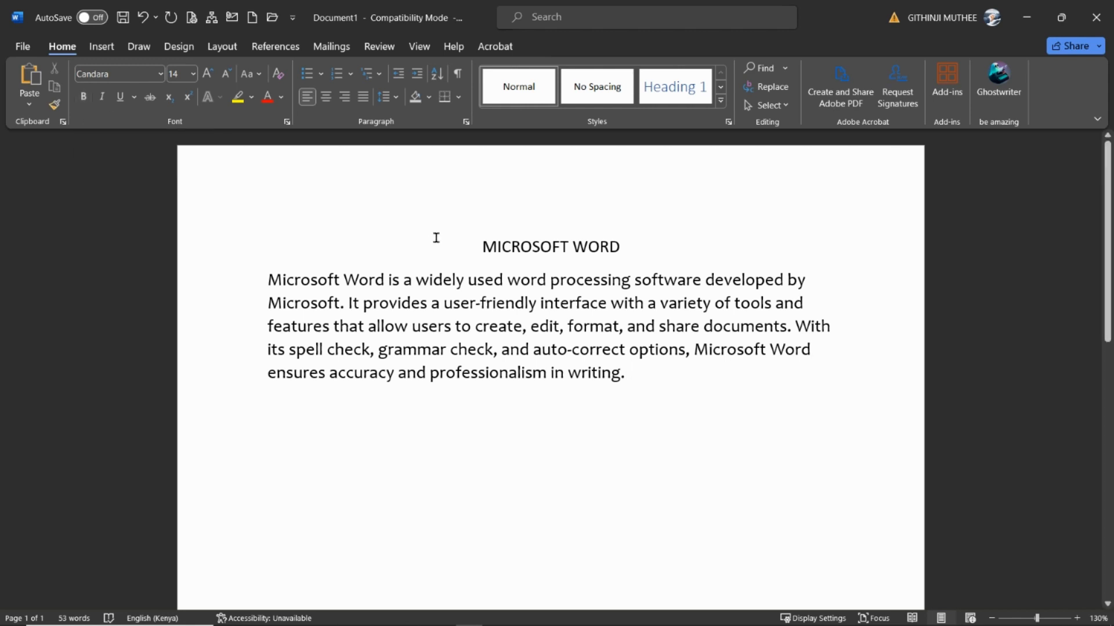
Format the "MICROSOFT WORD" title as bold, italic and underlined
drag(453, 243, 633, 240)
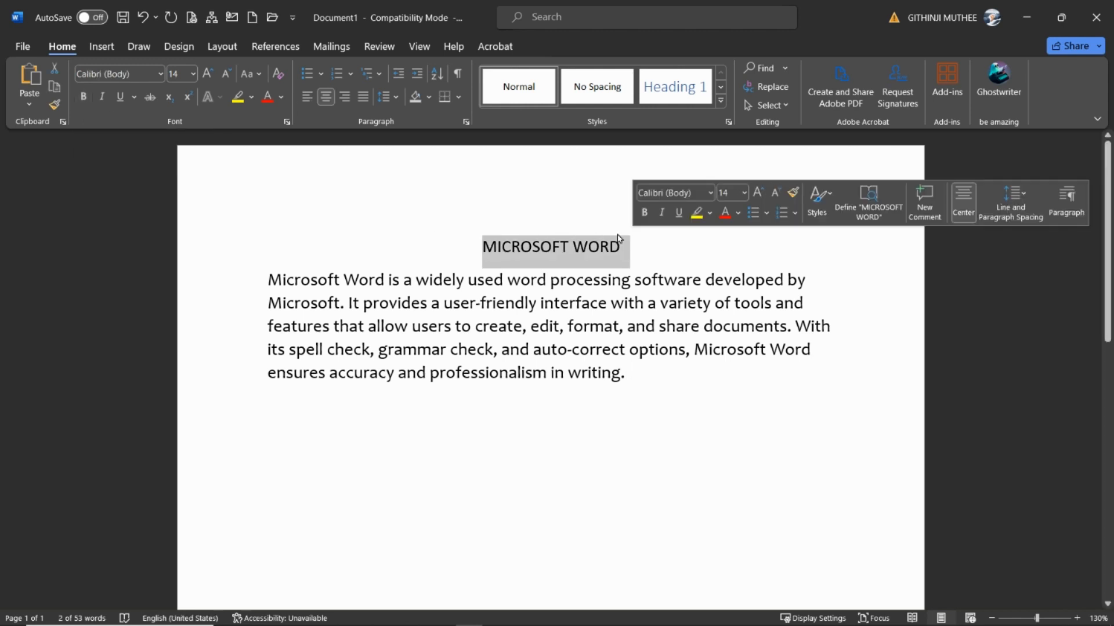
click(84, 97)
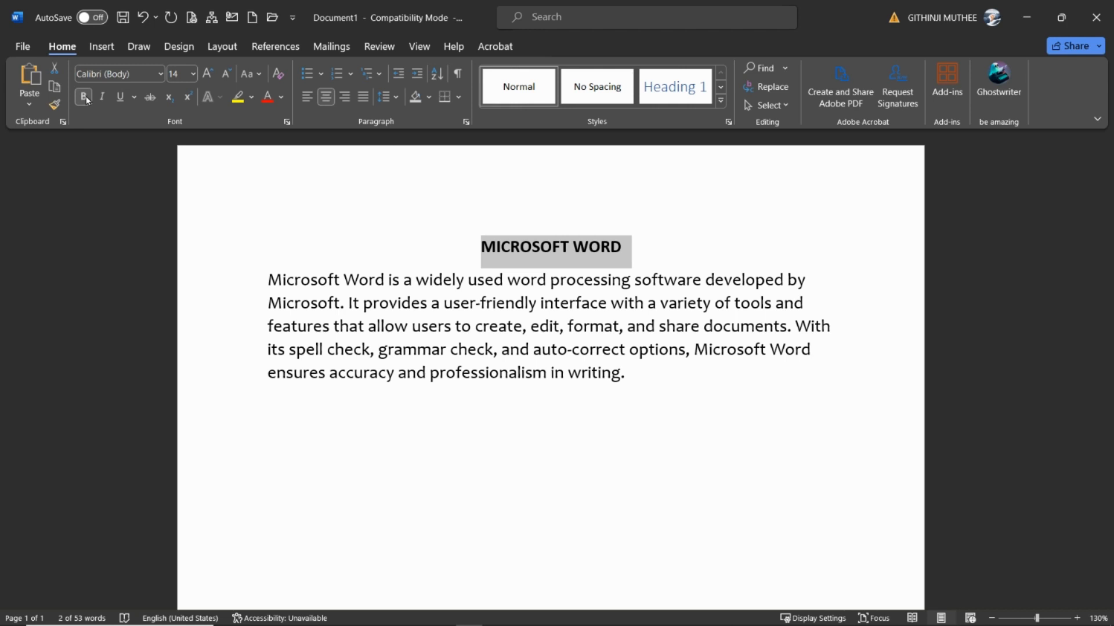
click(103, 98)
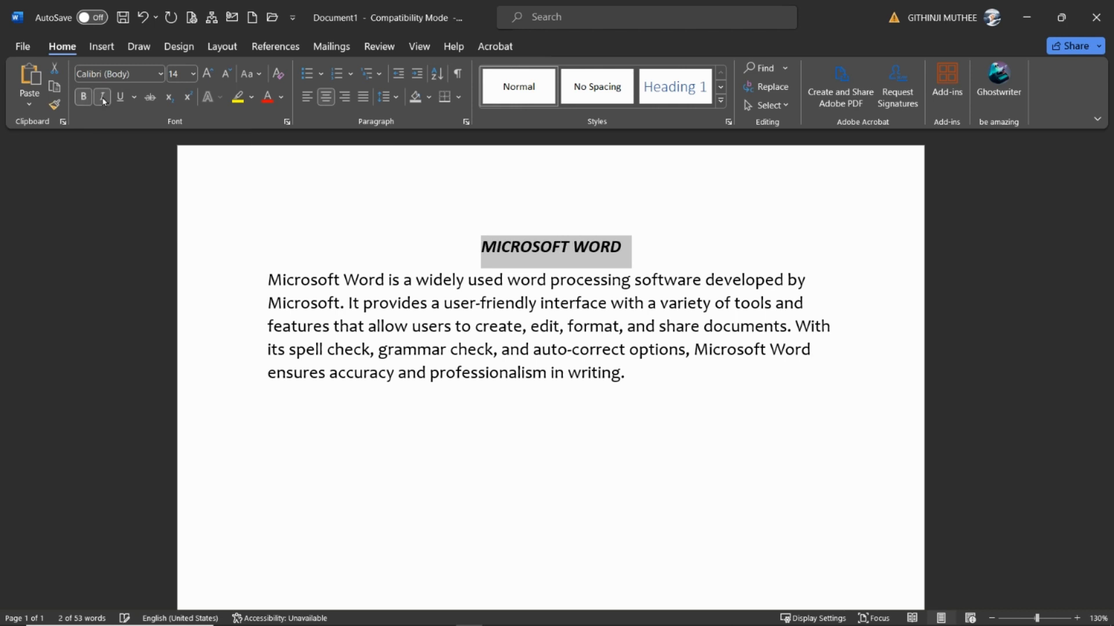
click(119, 99)
click(593, 318)
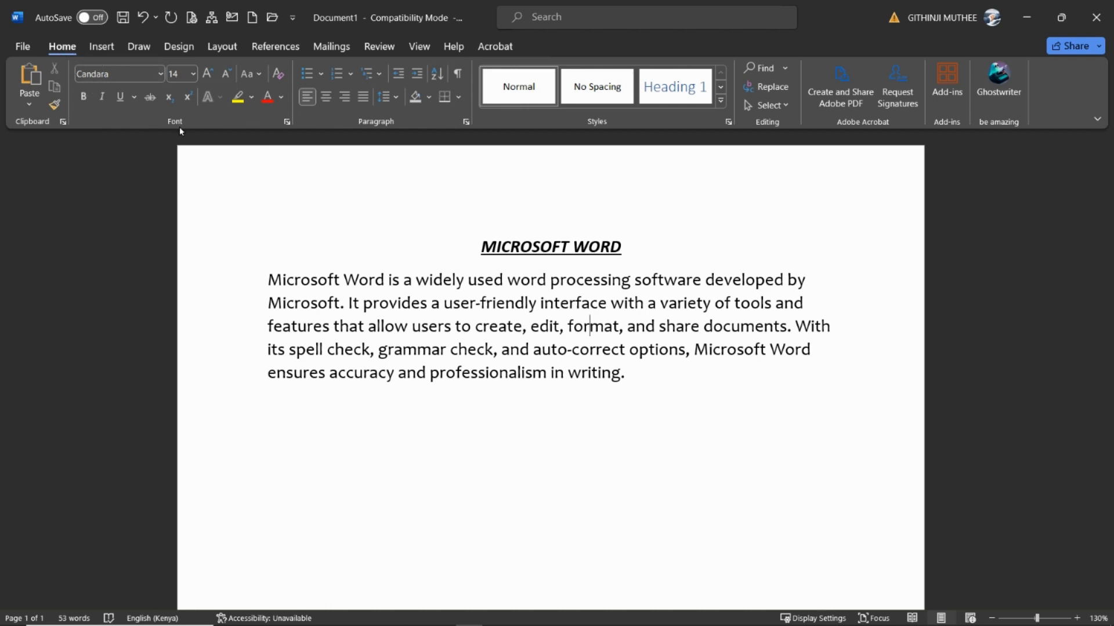
Change the case of the title to lowercase
click(259, 75)
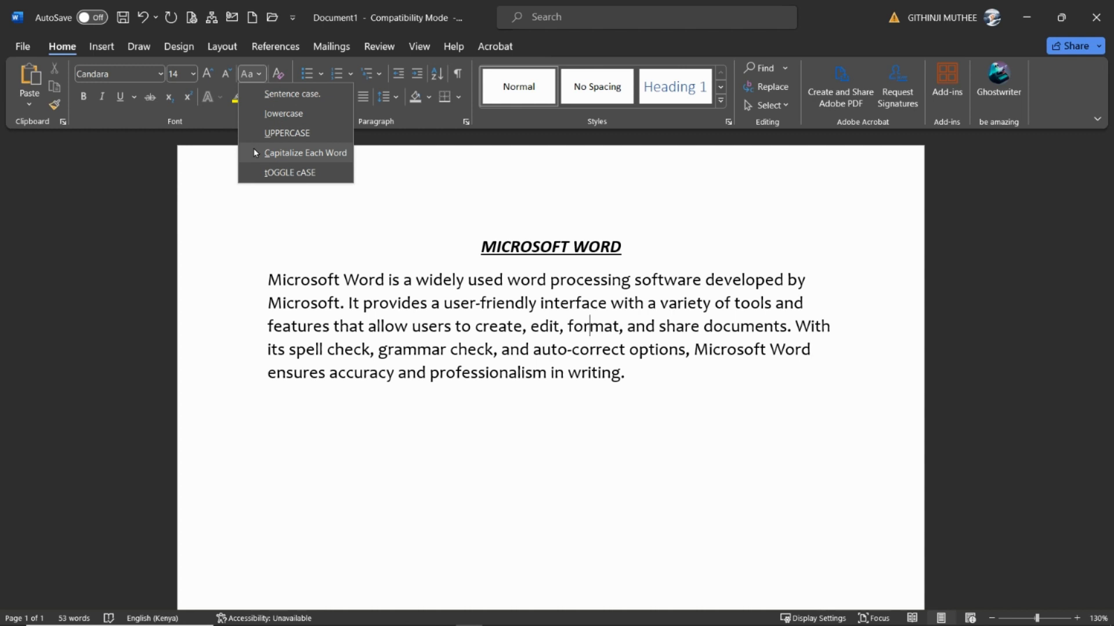
click(322, 275)
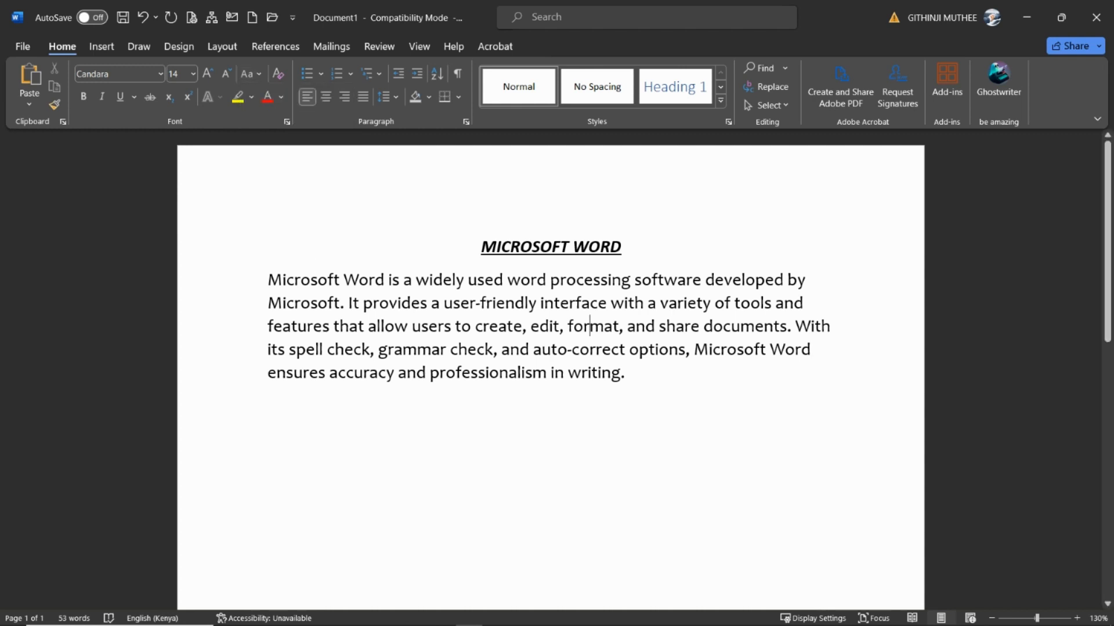
drag(481, 248, 630, 248)
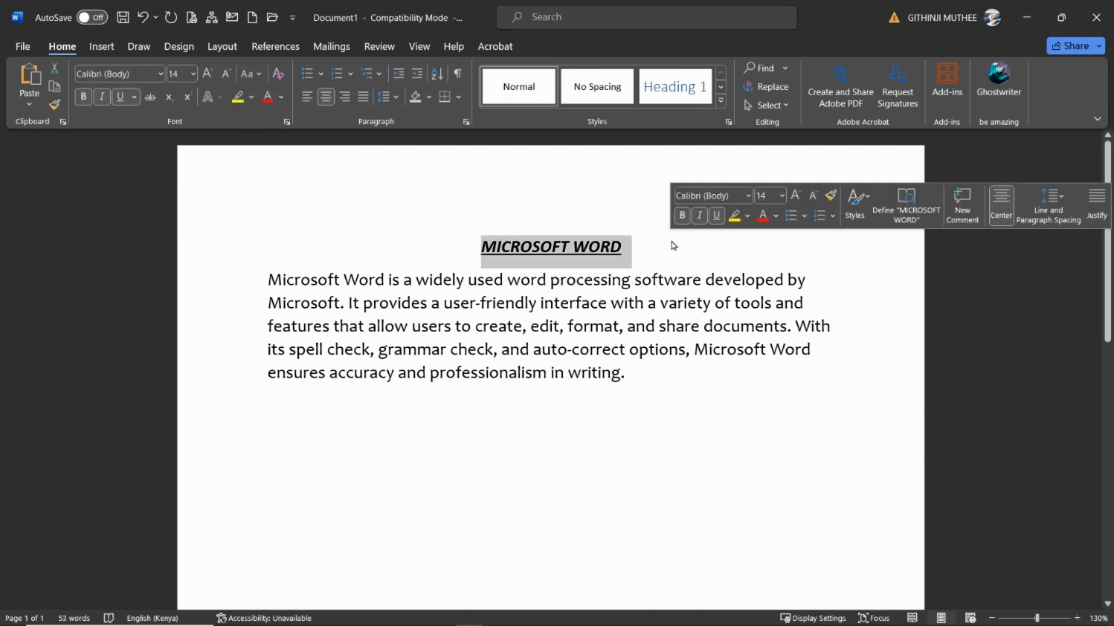
click(249, 75)
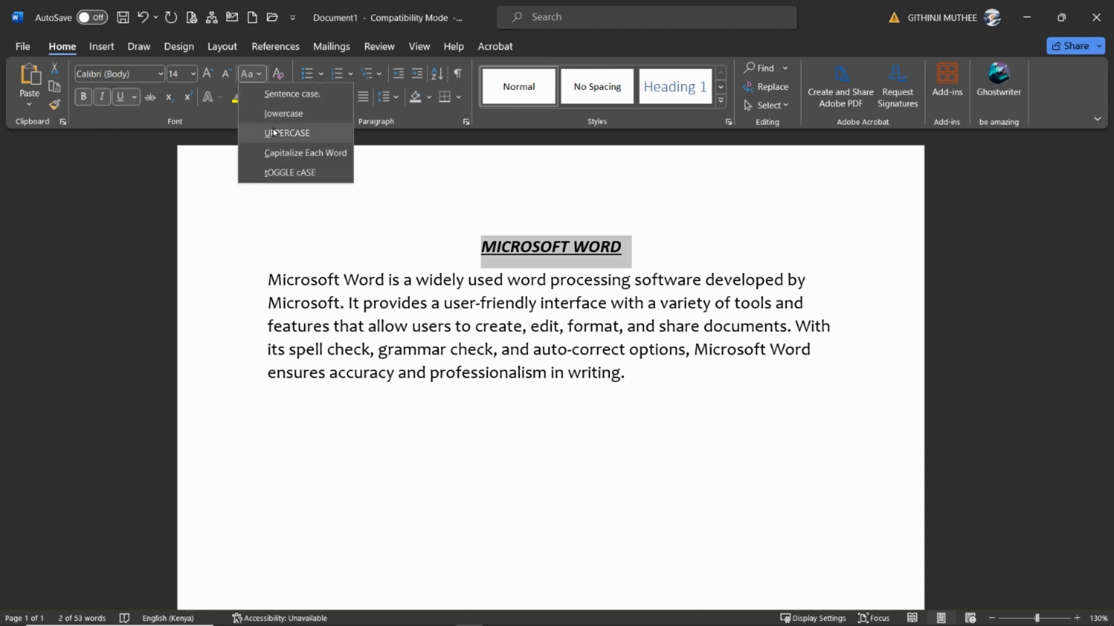
click(275, 115)
Change the title's case to sentence case and then to UPPERCASE
click(247, 76)
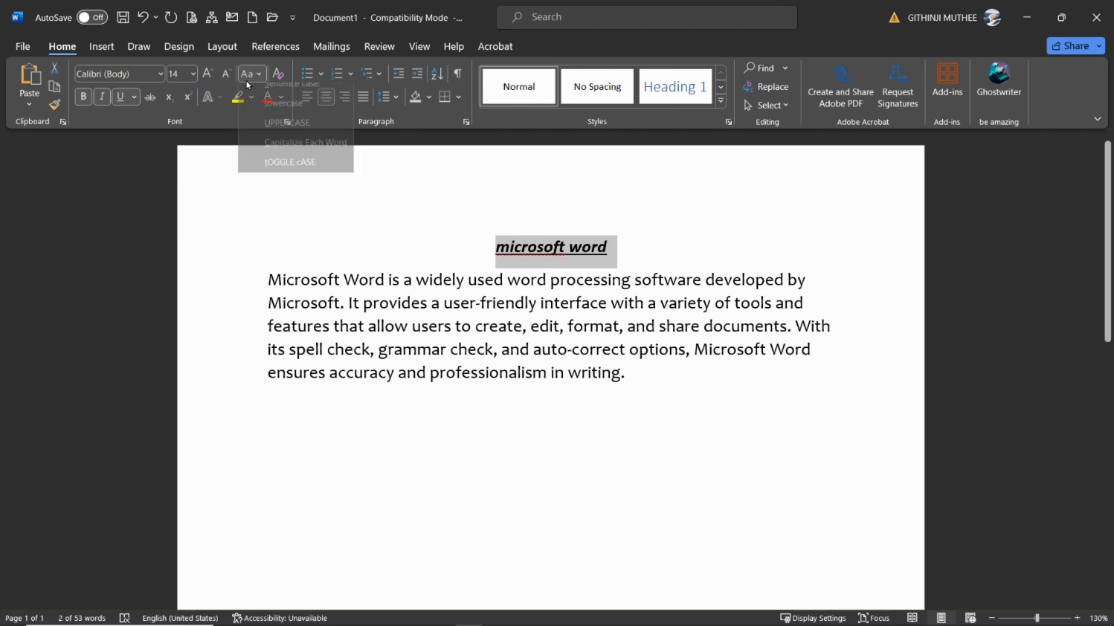
click(252, 96)
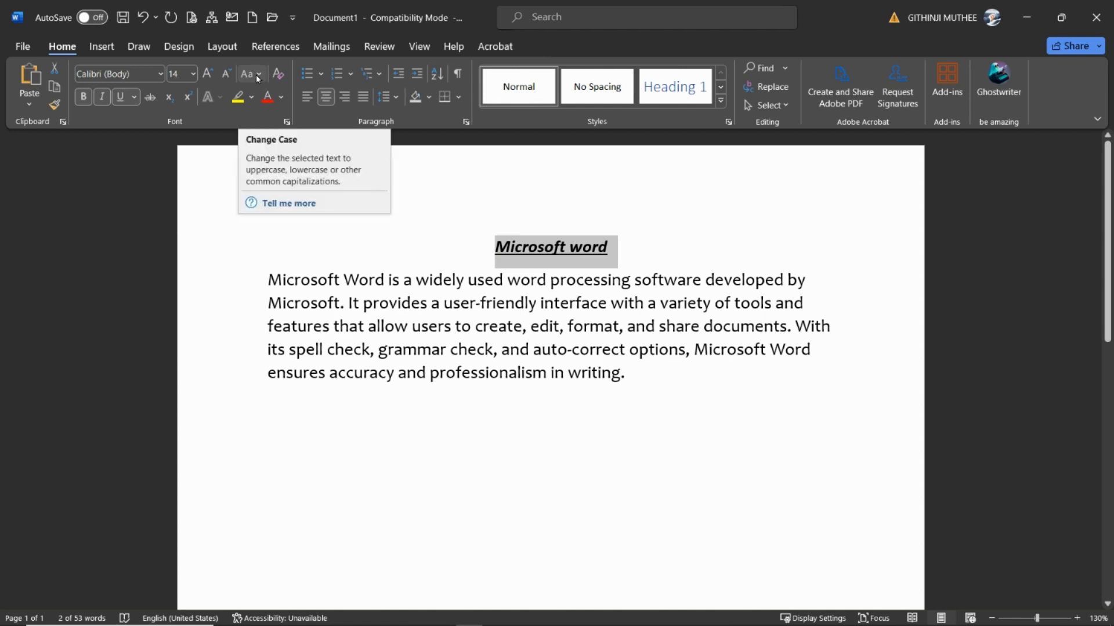
click(258, 77)
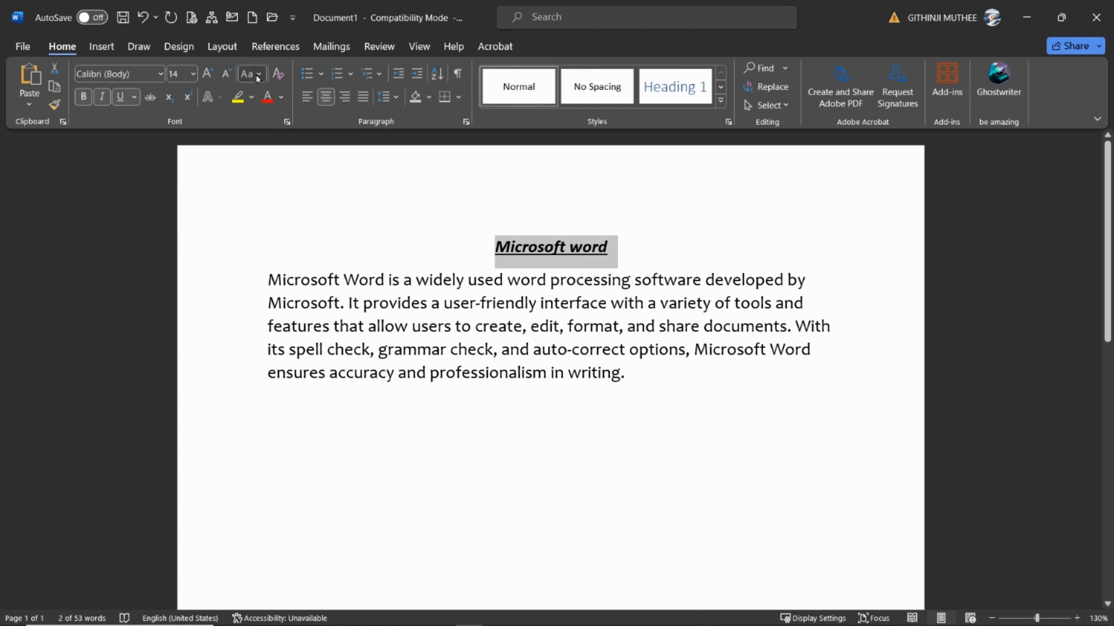
click(262, 138)
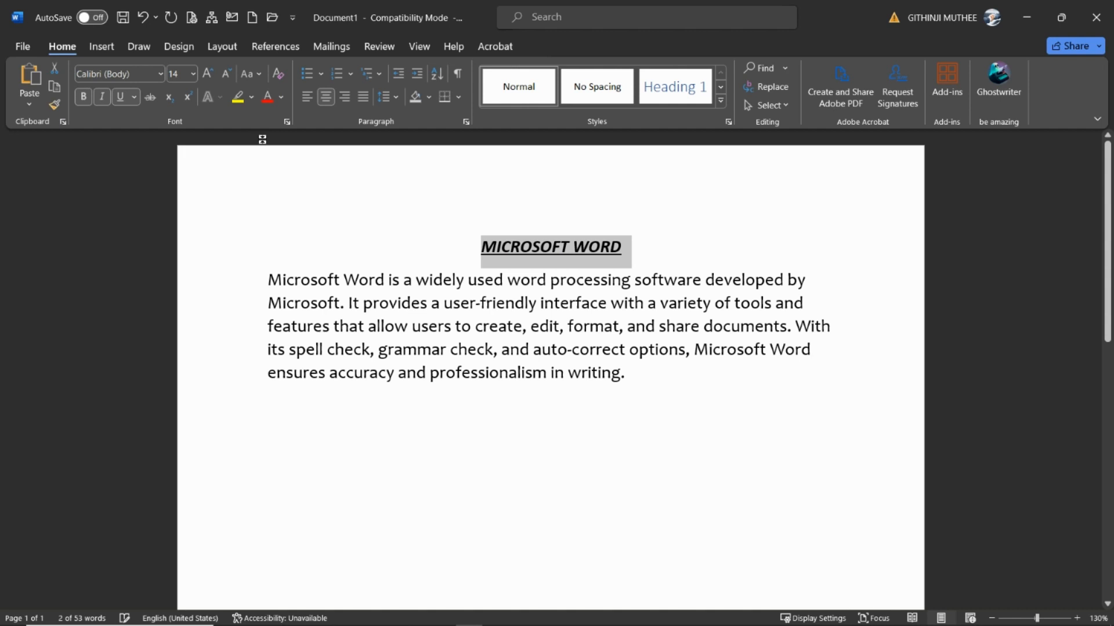
Apply the Capitalize Each Word case to the title, followed by tOGGLE cASE
click(256, 74)
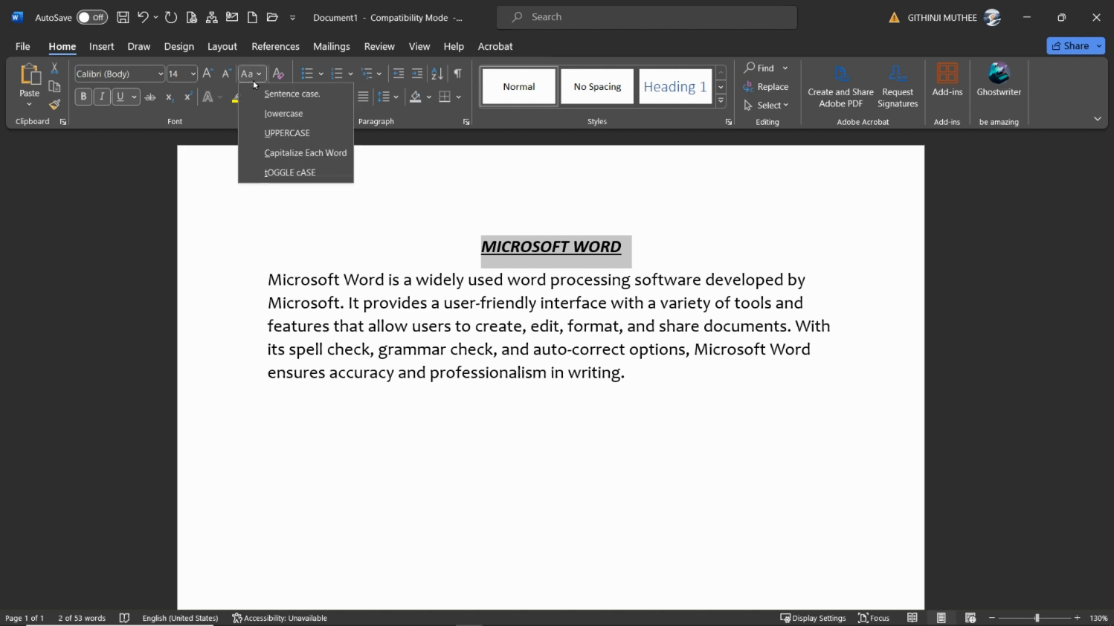
click(275, 153)
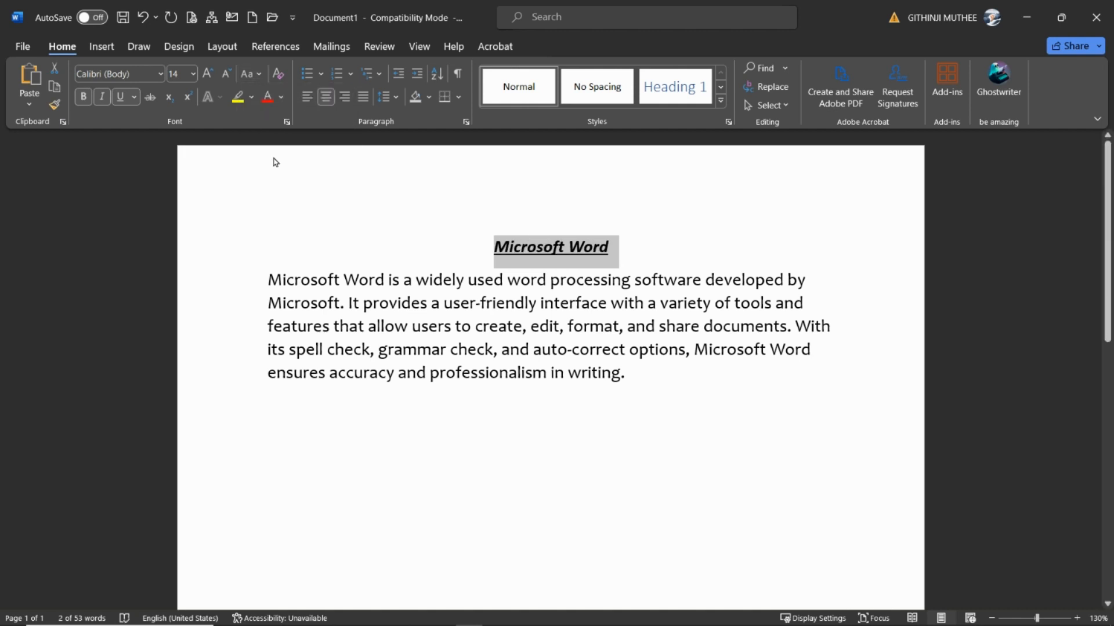
click(253, 73)
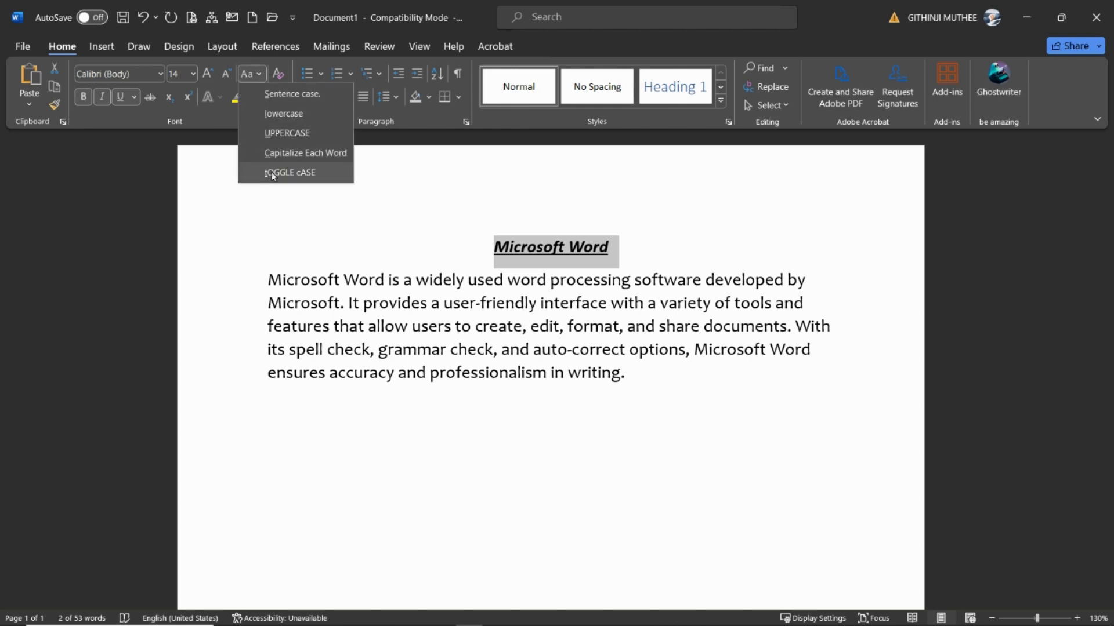
click(273, 174)
Apply the Capitalize Each Word case to the title and deselect it
click(263, 78)
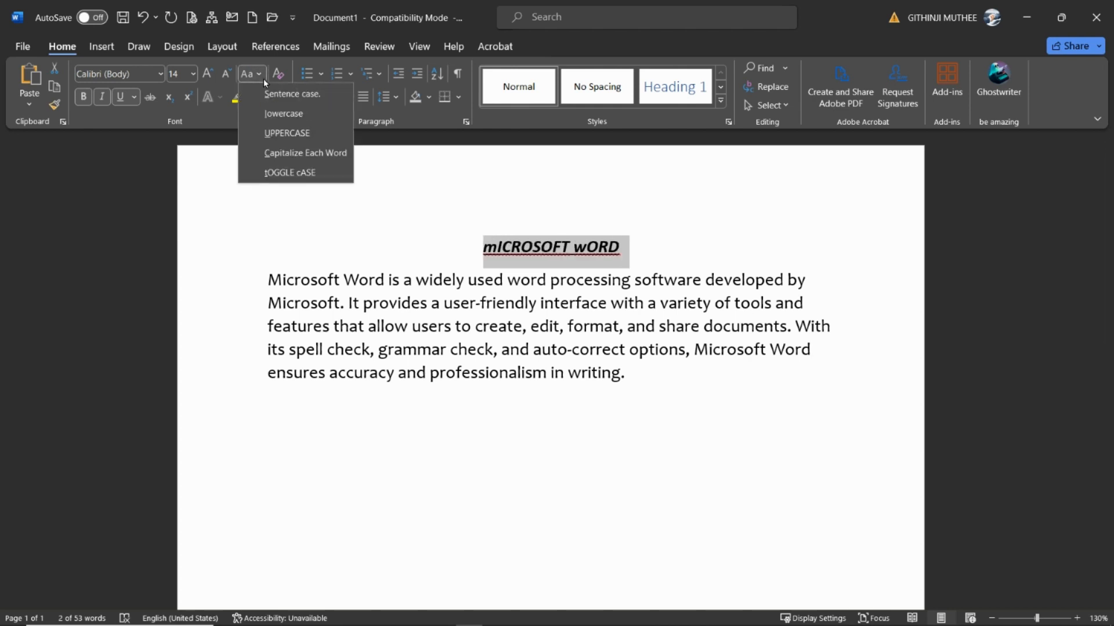
click(269, 153)
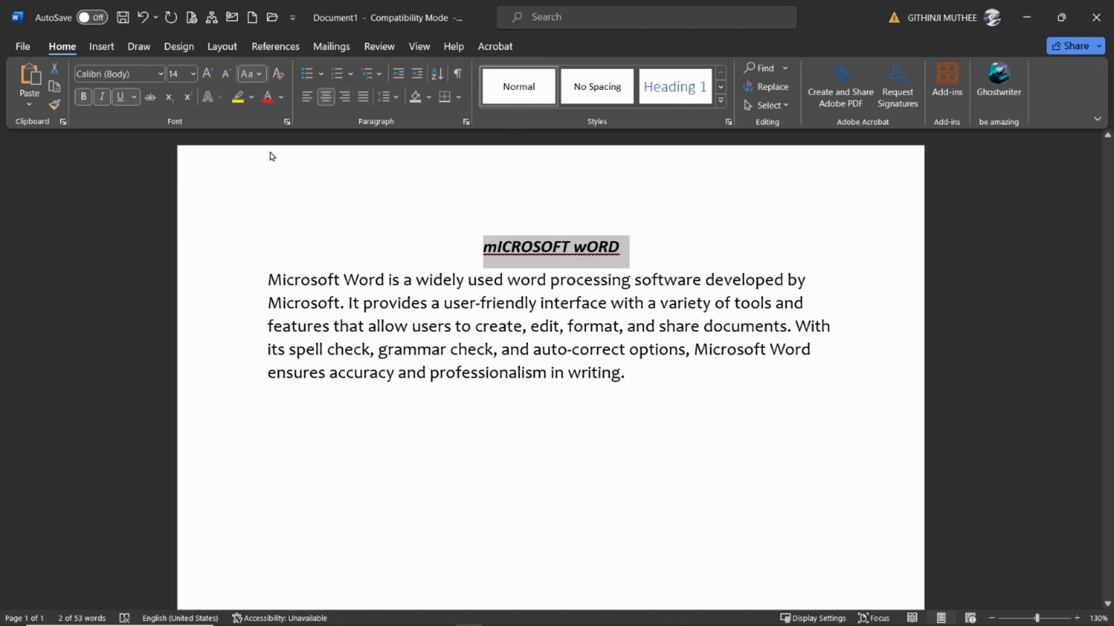
click(526, 352)
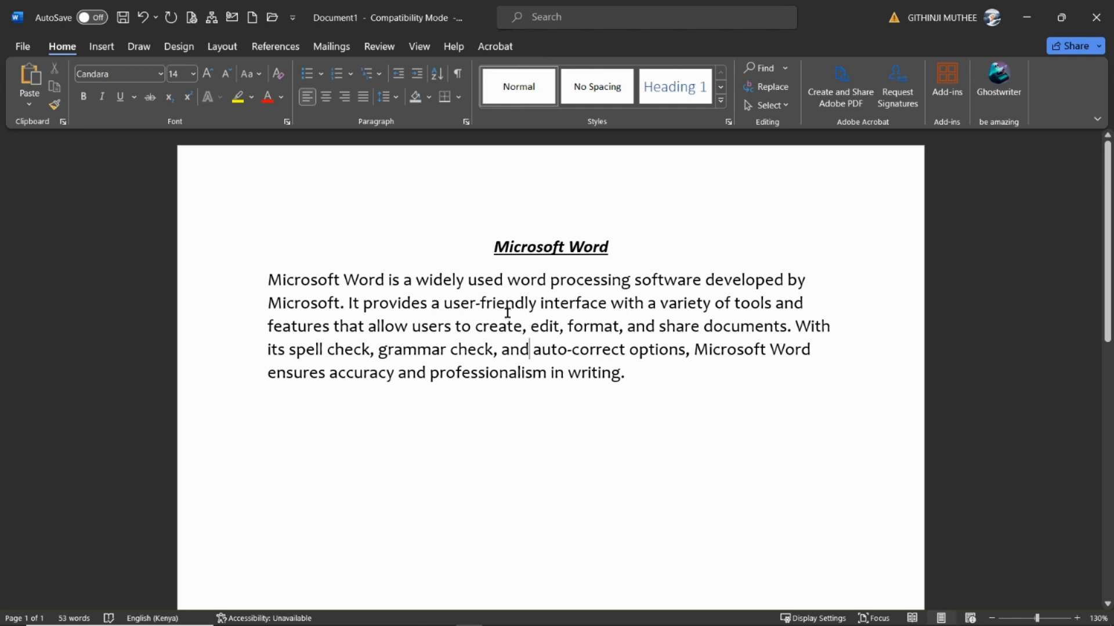
Copy the whole body paragraph and paste the duplicate on a new line directly below the original
drag(232, 252, 242, 363)
click(669, 384)
drag(246, 290, 242, 380)
key(ctrl+c)
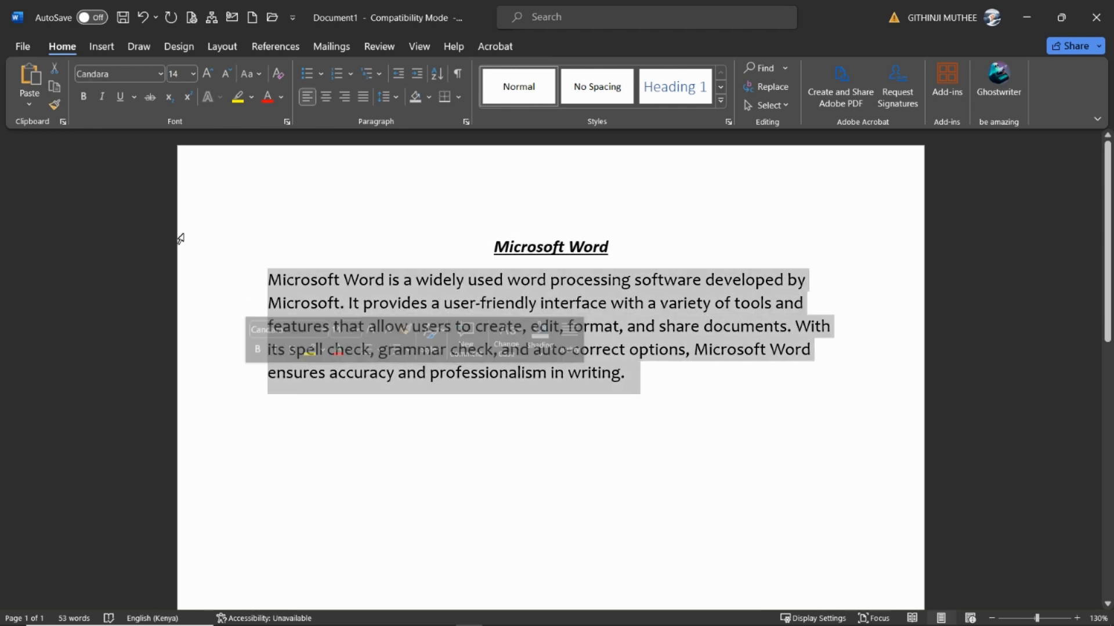
click(54, 104)
click(701, 385)
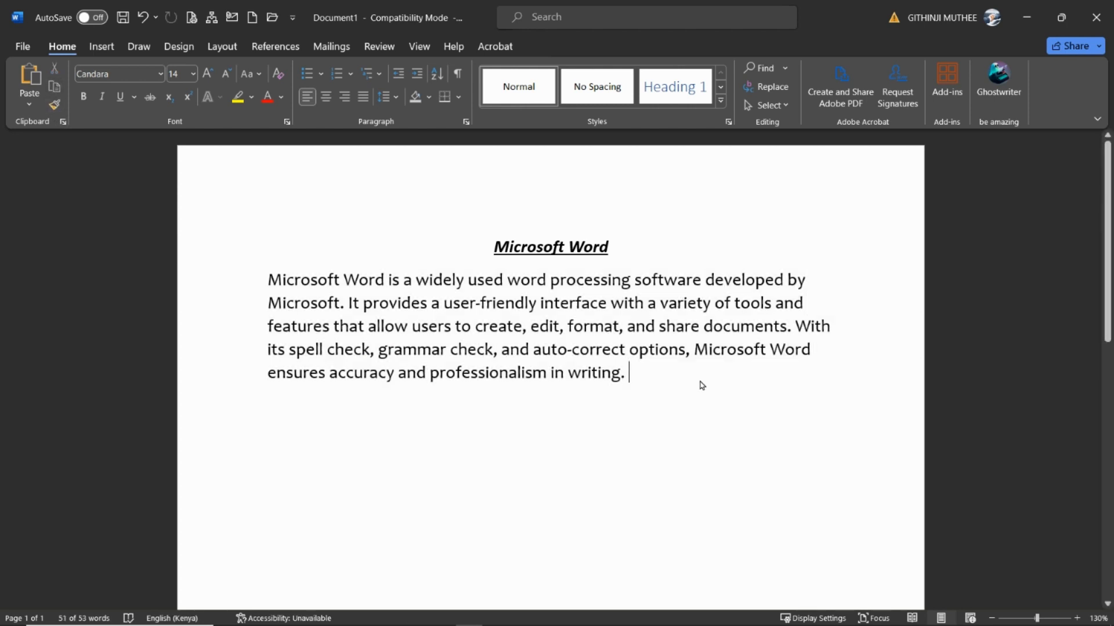
key(Return)
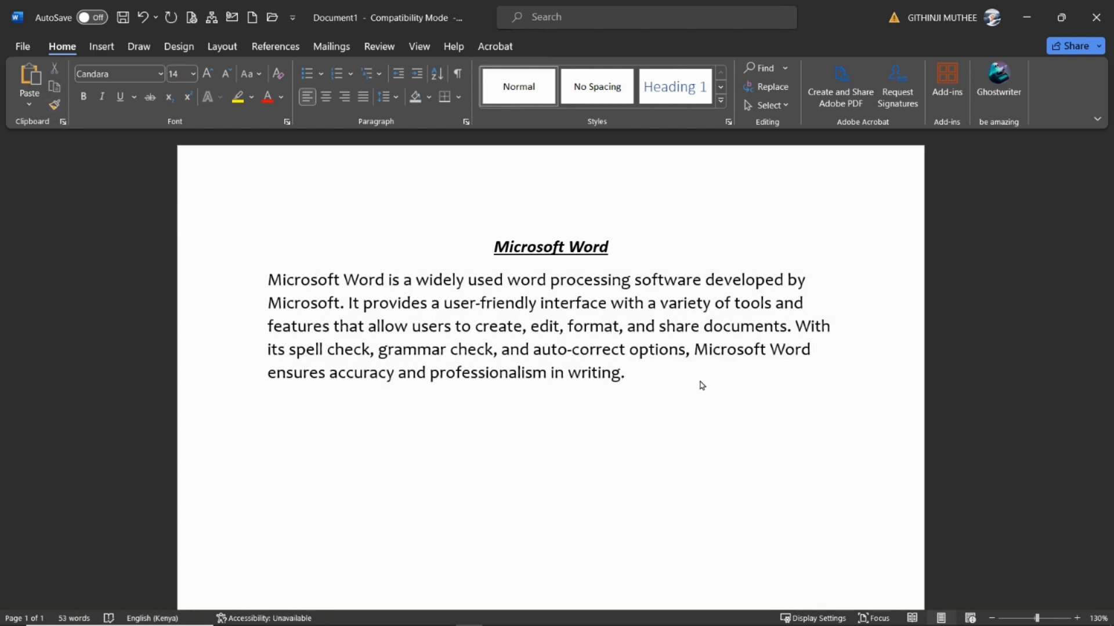
key(ctrl+v)
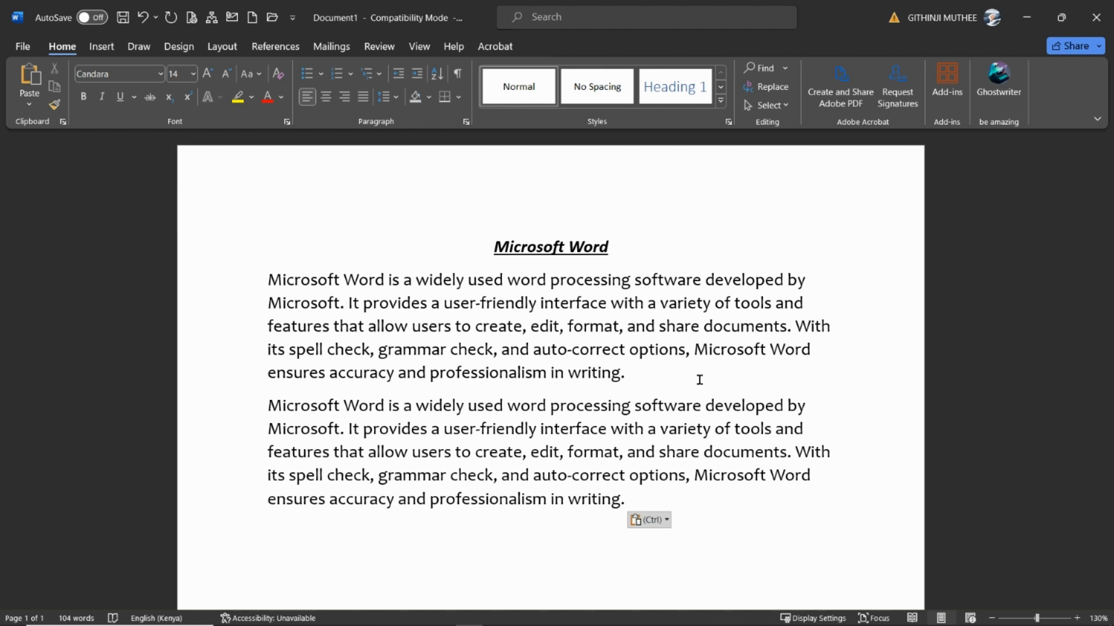
Insert a centred line reading "Microsoft word for beginners" between the two body paragraphs
click(708, 393)
key(Return)
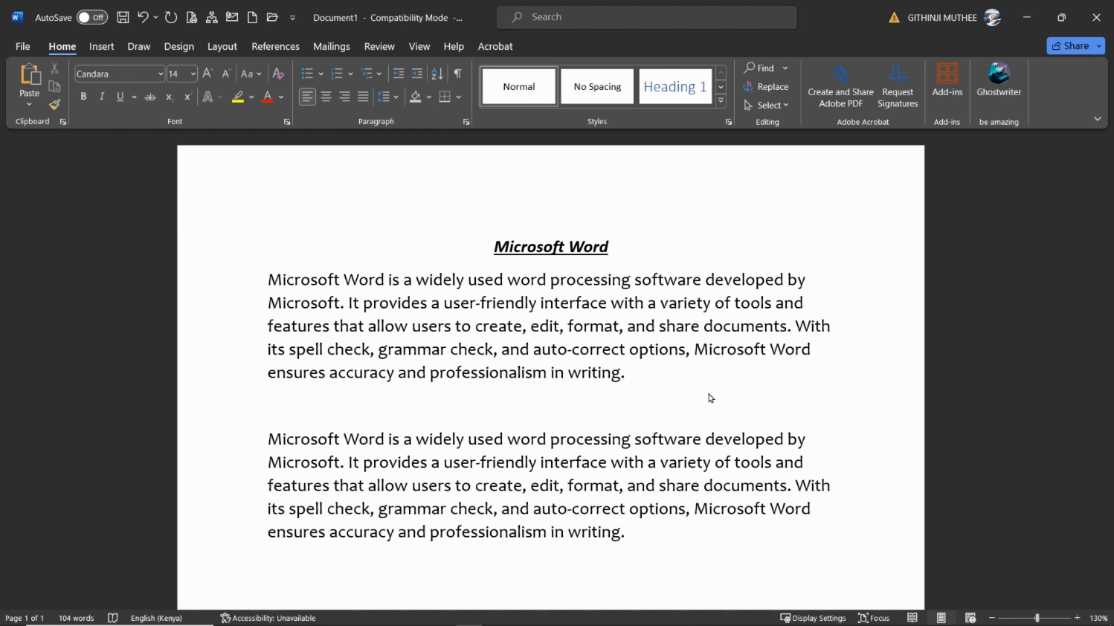
click(332, 94)
text(Micros)
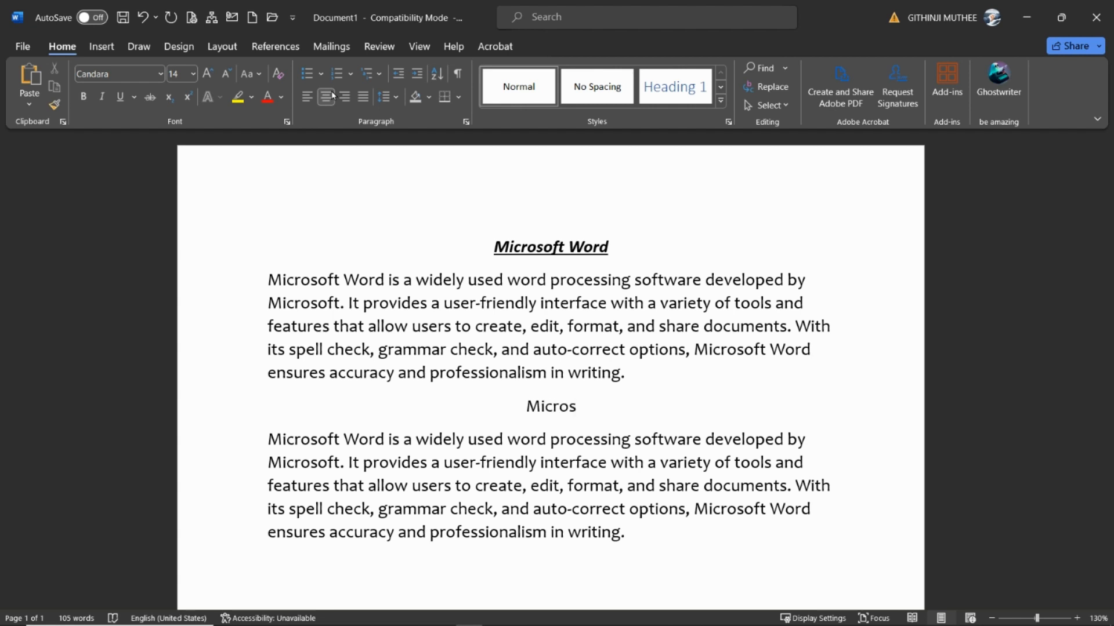
text(oft wor)
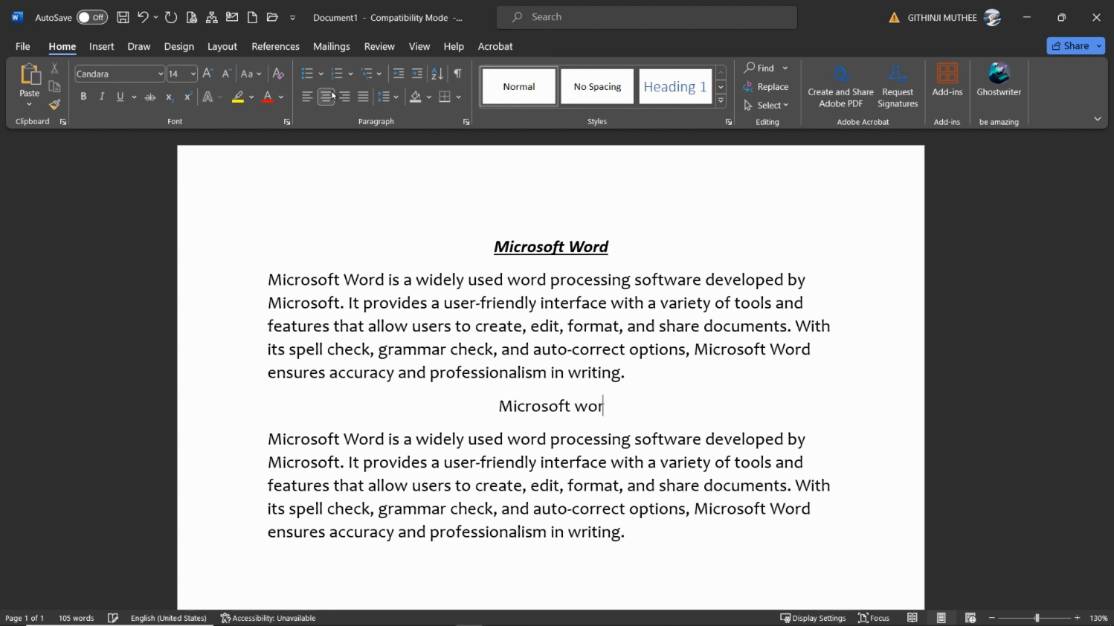
text(d for beginners)
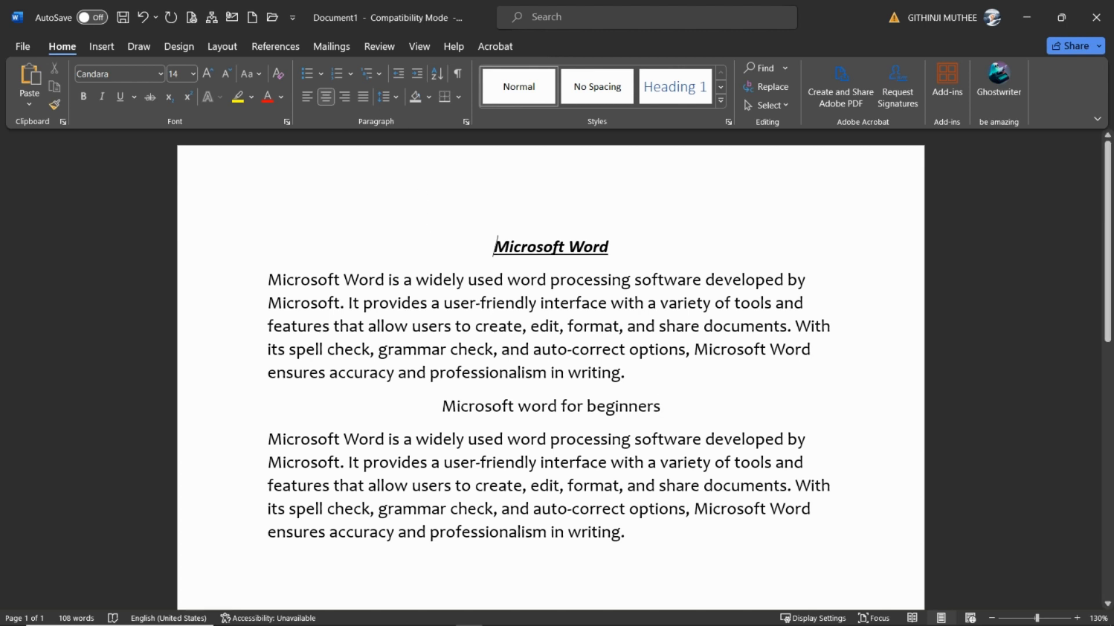
Colour the "Microsoft Word" title standard blue and enlarge its font size to 16
drag(495, 247, 616, 249)
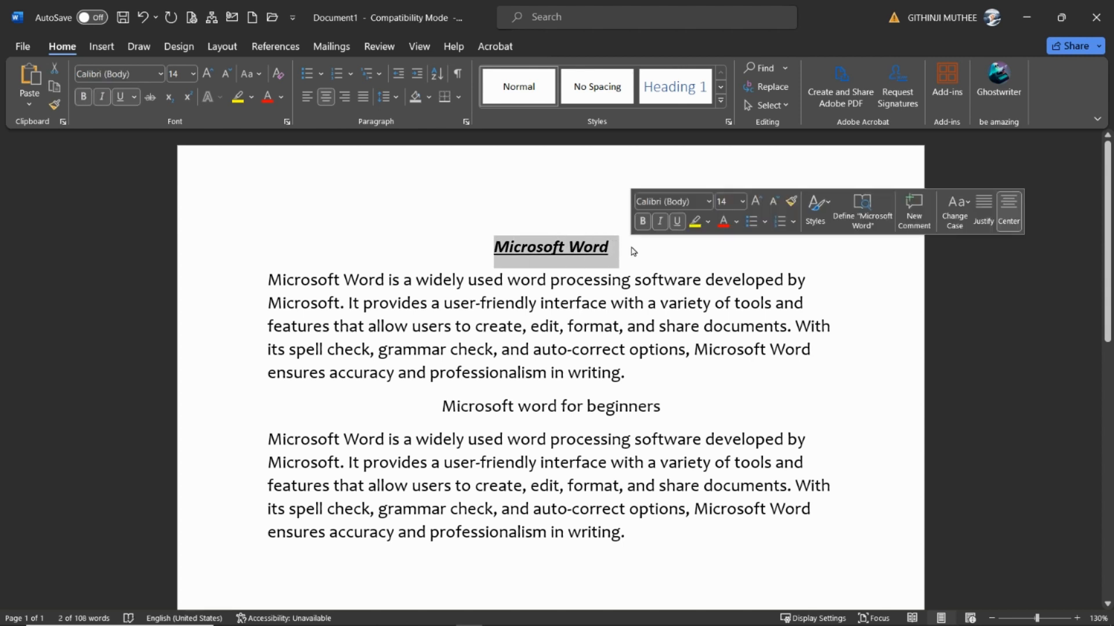
drag(380, 412, 698, 411)
drag(491, 247, 643, 248)
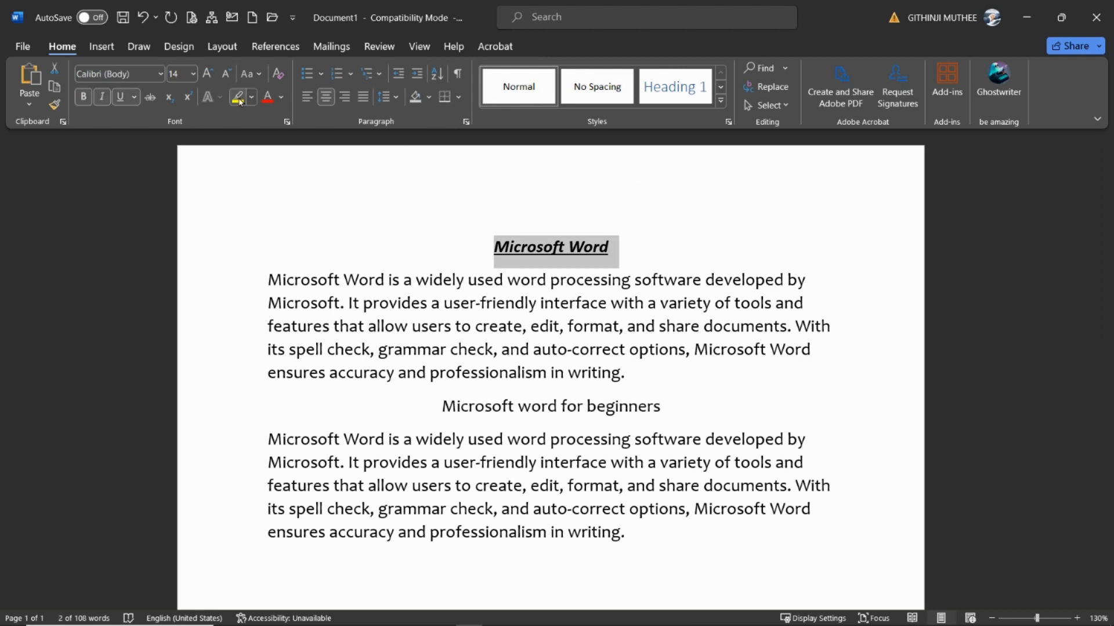
click(281, 97)
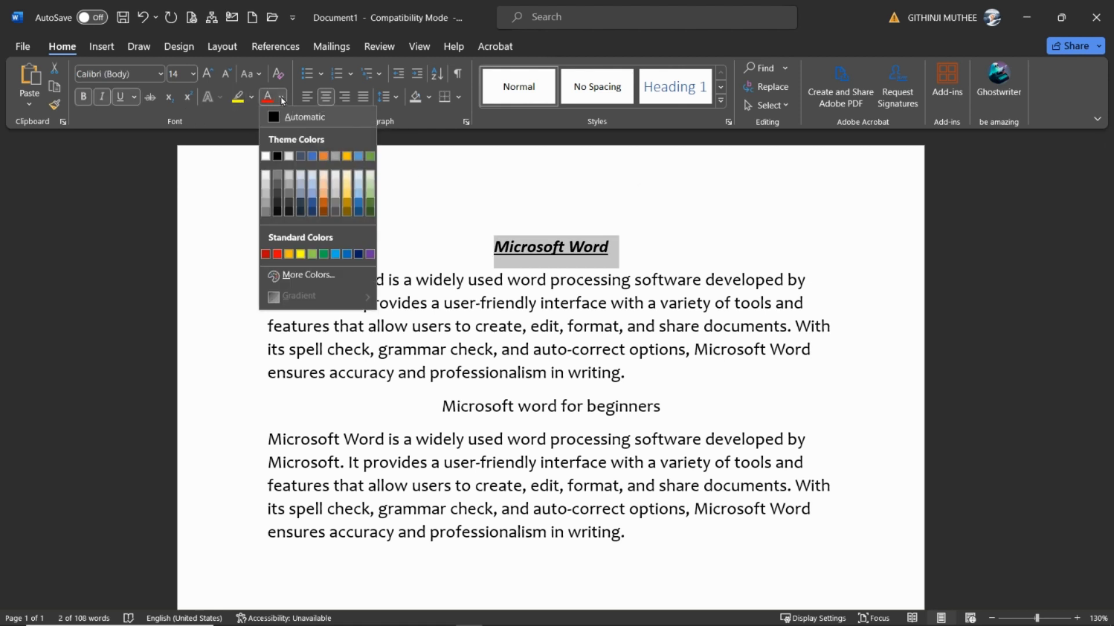
click(347, 256)
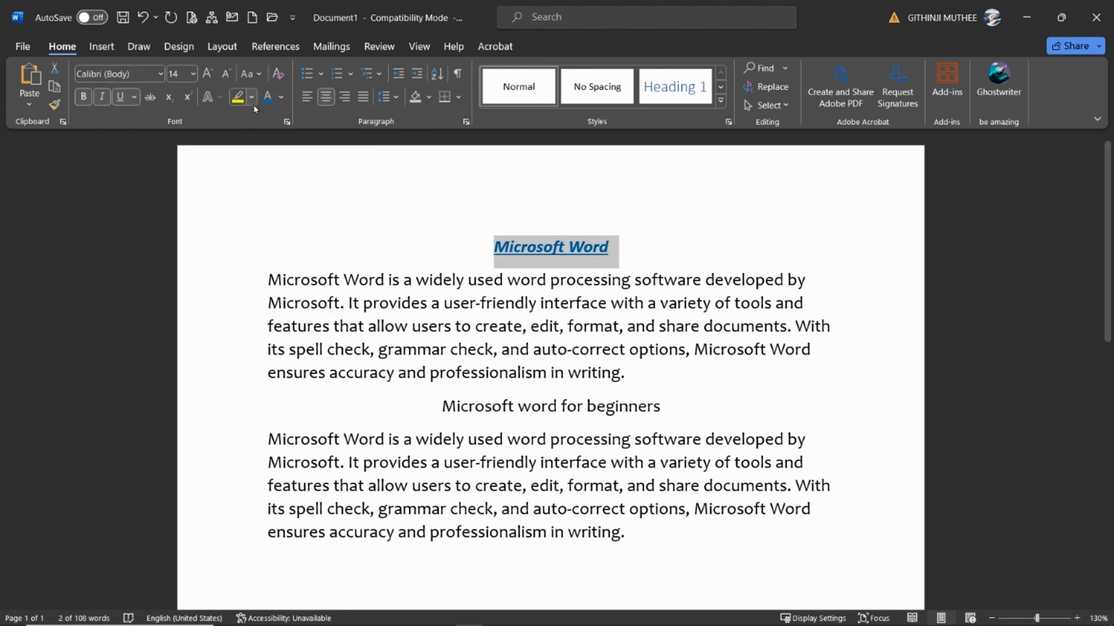
click(207, 73)
click(355, 278)
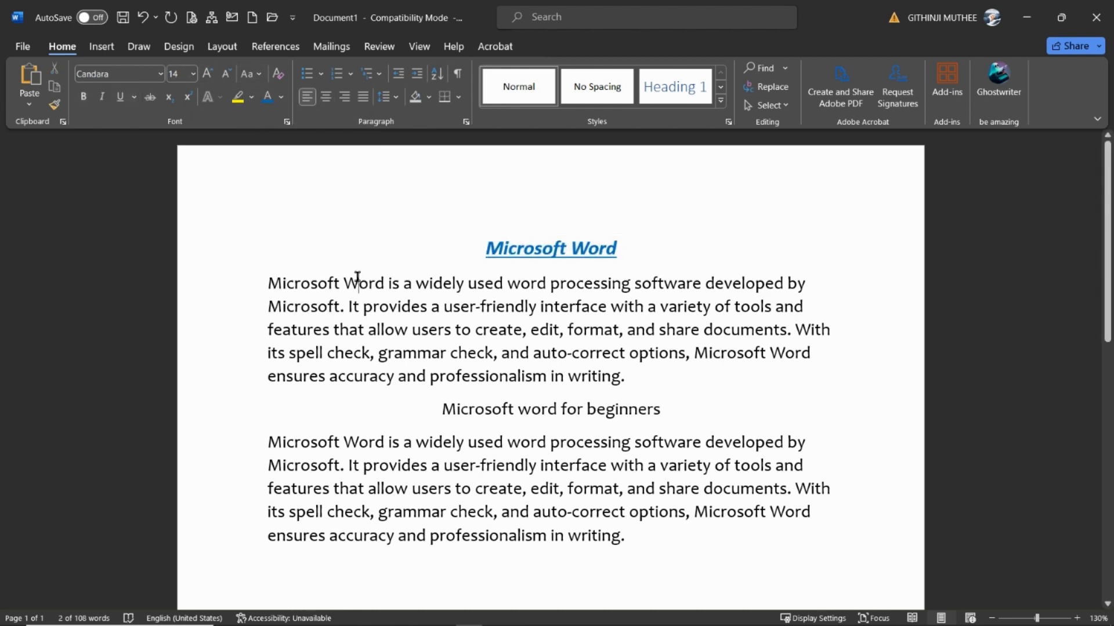
Copy the "Microsoft Word" title's formatting onto the "Microsoft word for beginners" heading with Format Painter
click(208, 252)
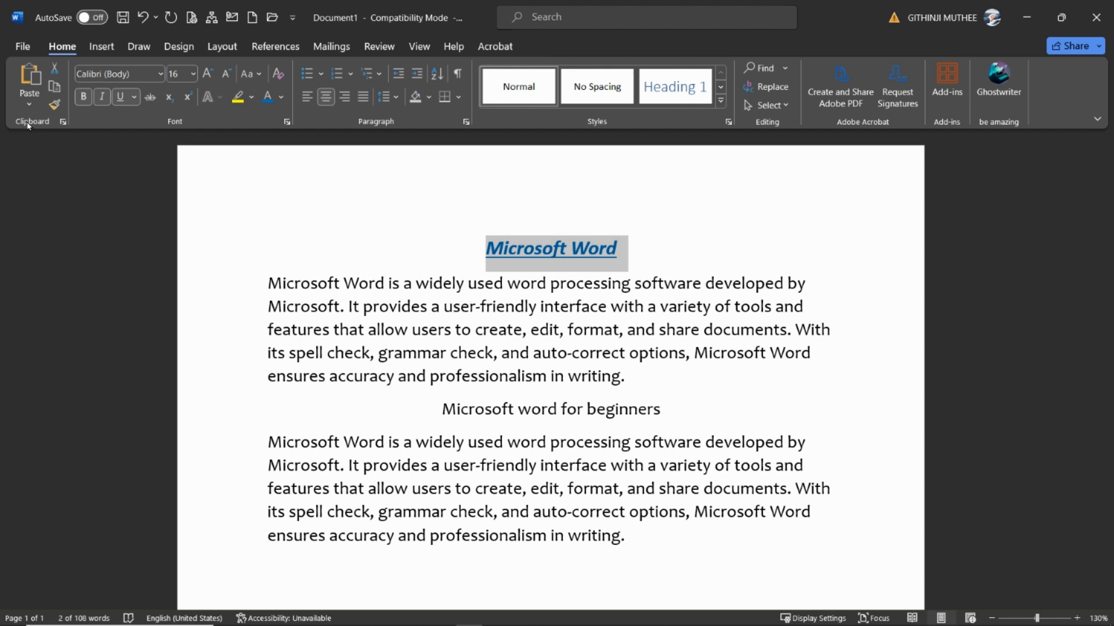
click(56, 105)
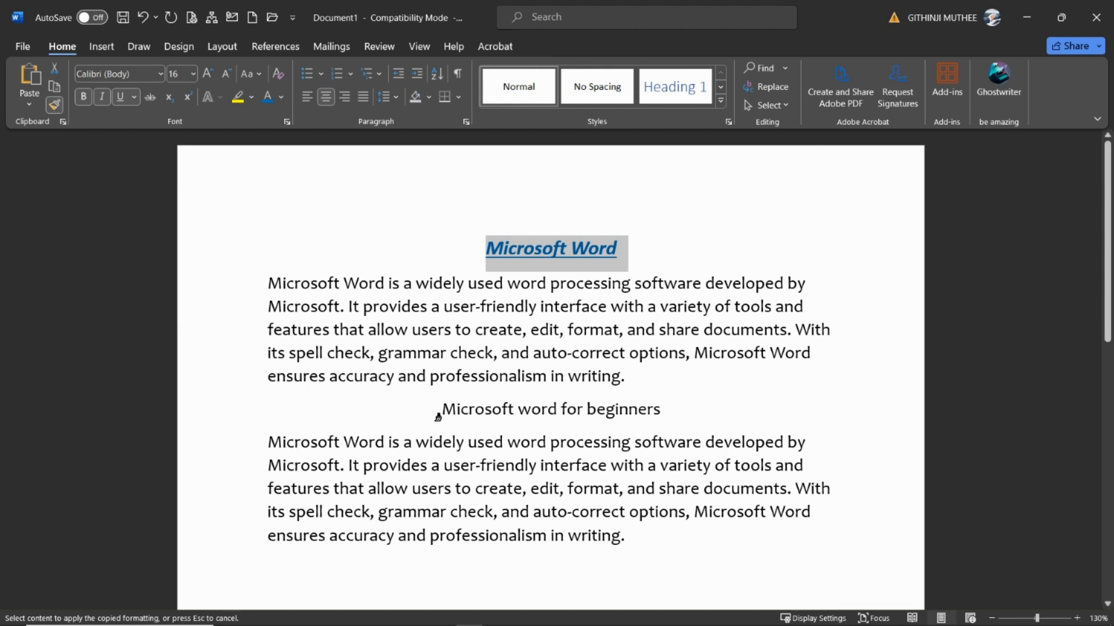
drag(434, 408, 667, 406)
click(740, 468)
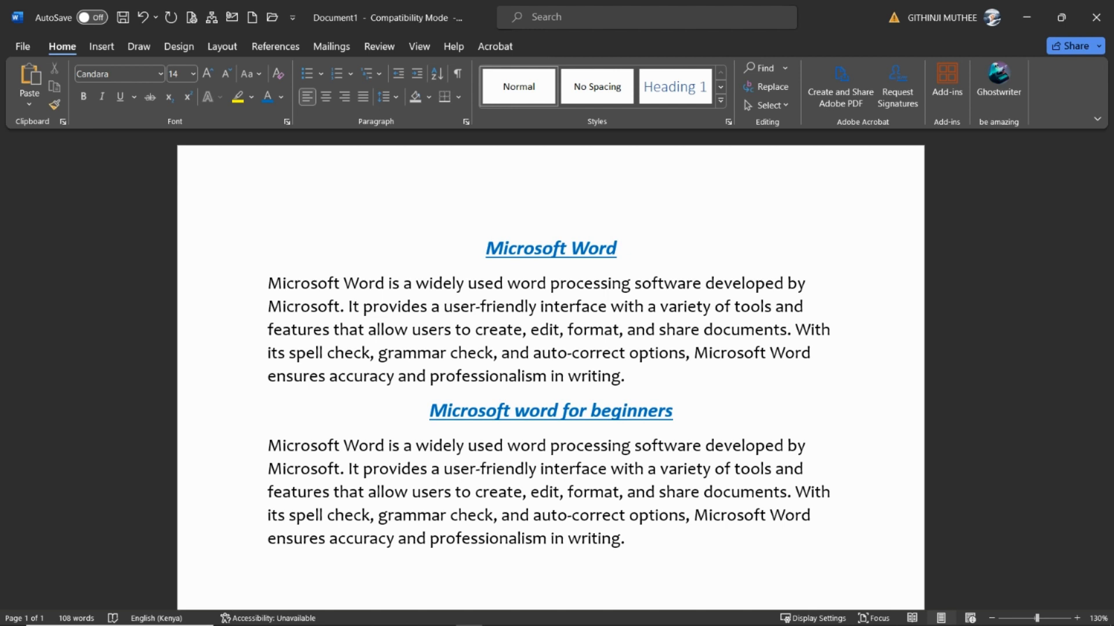
Increase the first body paragraph's indent by two levels and bring it back to the left margin
drag(229, 289, 229, 377)
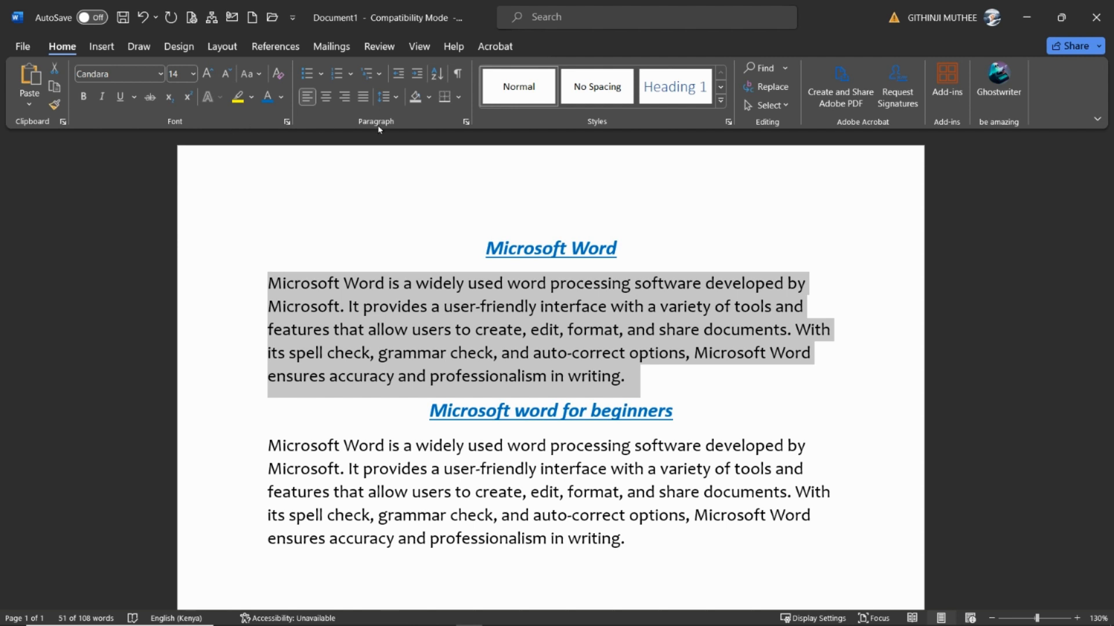
click(414, 81)
click(414, 82)
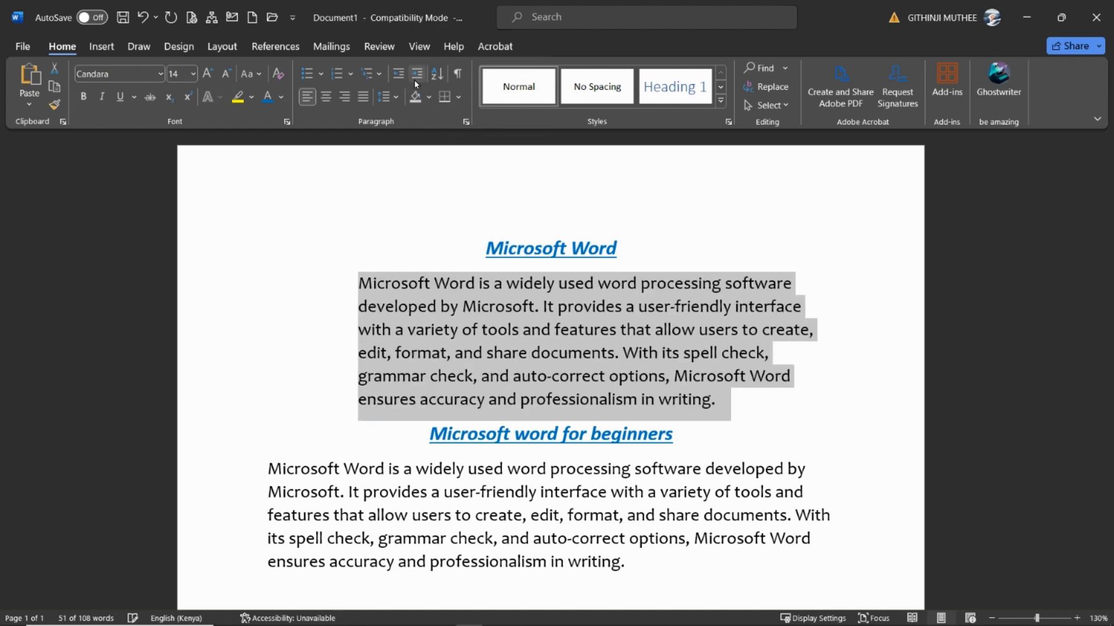
click(394, 80)
click(394, 79)
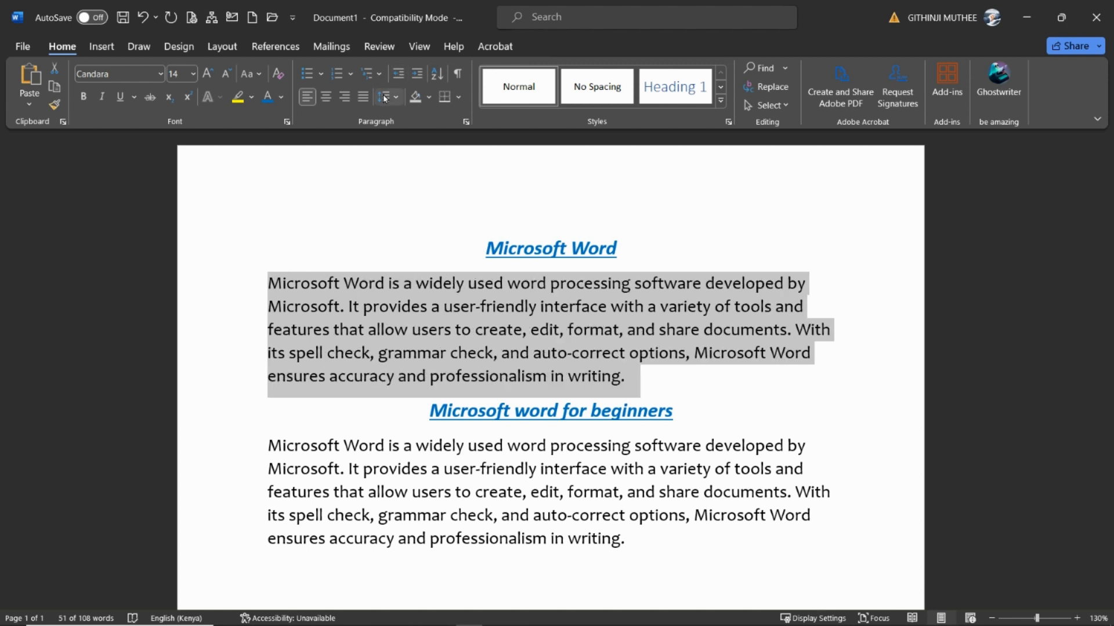
Set the first body paragraph's line spacing to 1.5 and deselect it
click(397, 98)
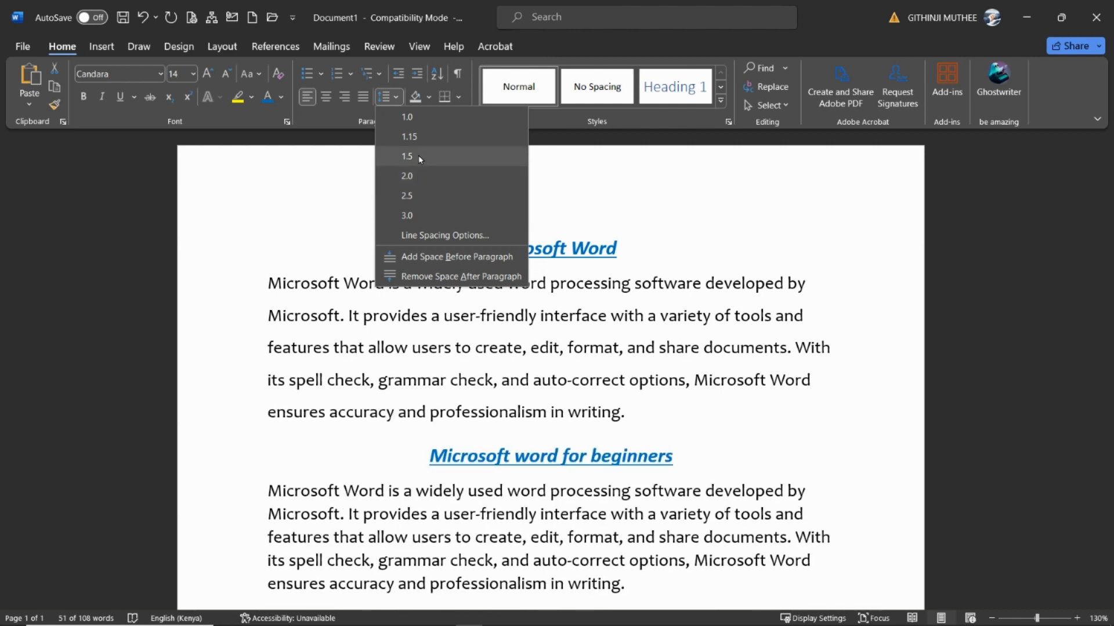
key(Escape)
click(839, 395)
scroll(838, 391, down, 1)
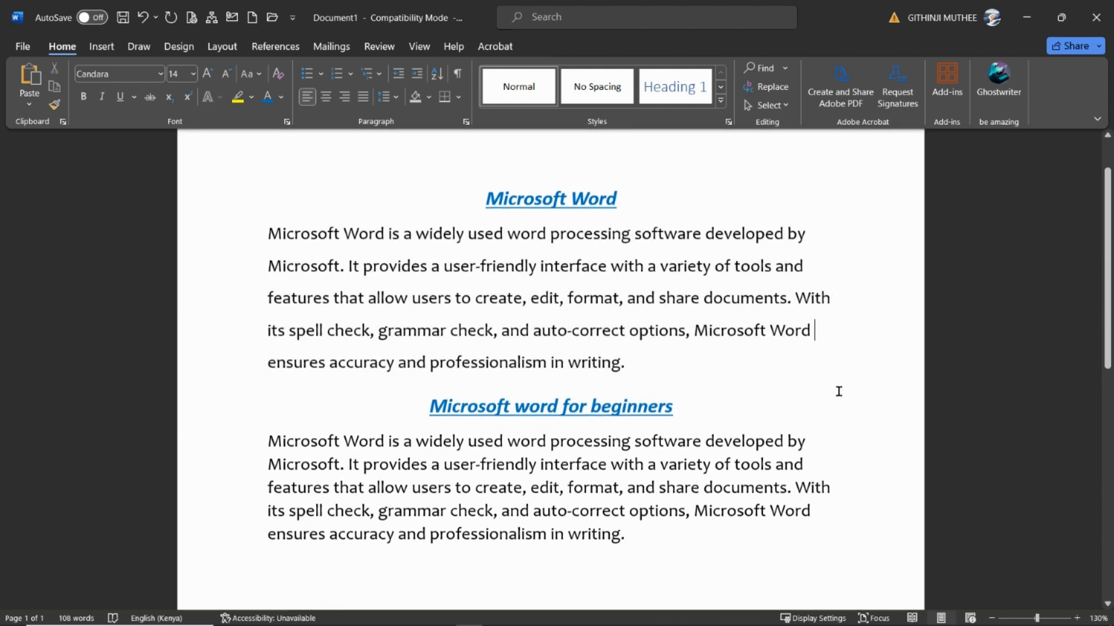
Apply the first body paragraph's formatting to the paragraph under the second heading with Format Painter
scroll(837, 388, up, 1)
scroll(837, 387, up, 1)
drag(230, 287, 248, 415)
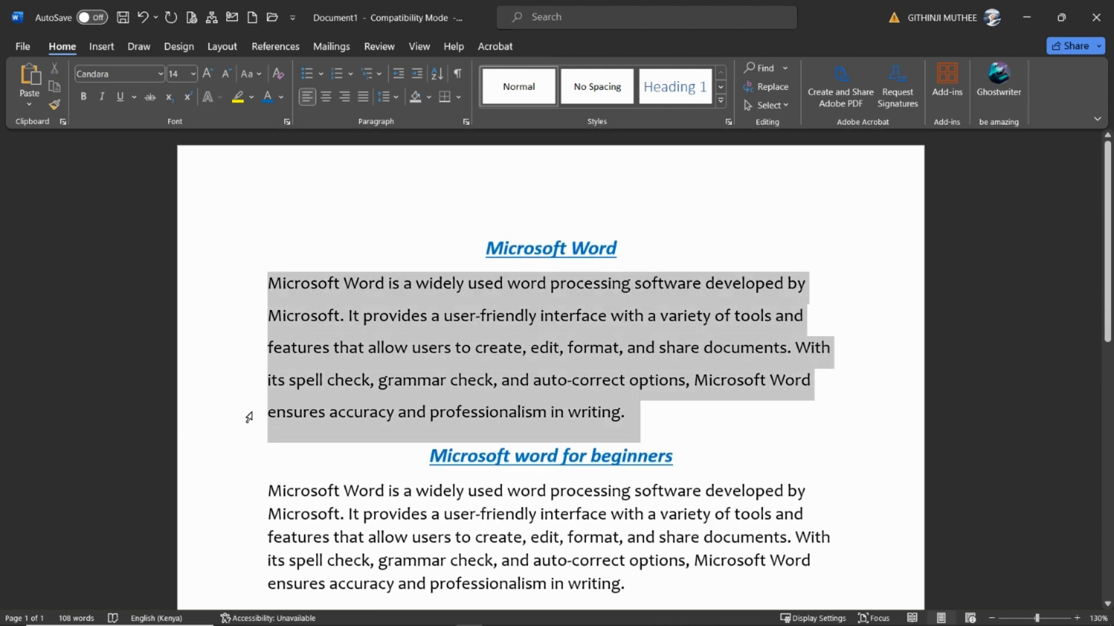
click(54, 105)
scroll(447, 442, down, 2)
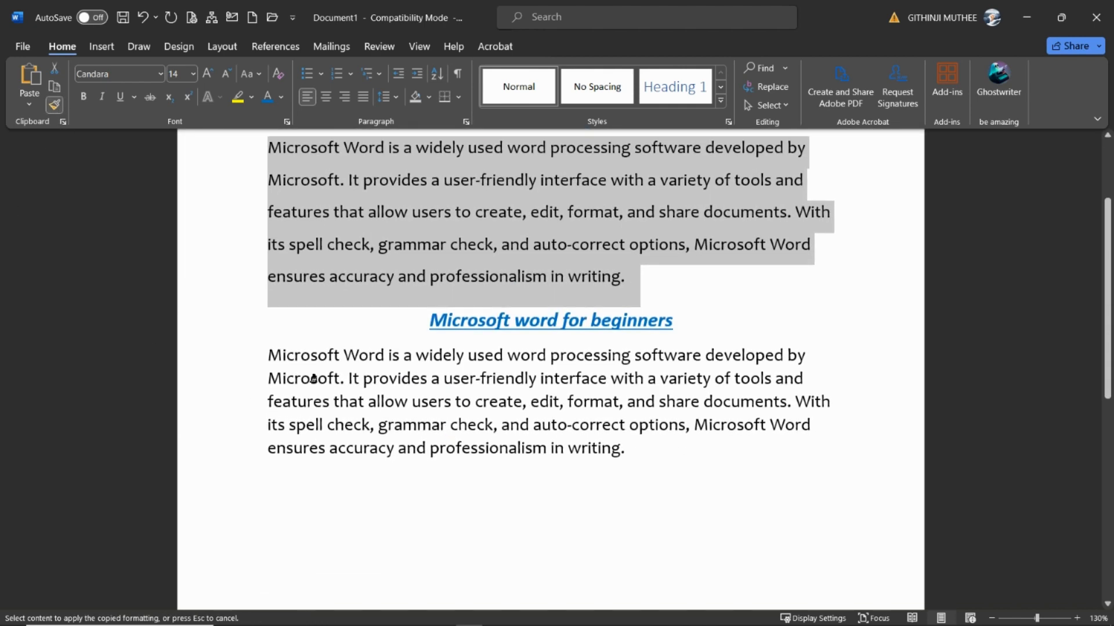
mouse_move(265, 358)
mouse_down()
mouse_move(609, 427)
mouse_move(664, 485)
mouse_up()
click(669, 523)
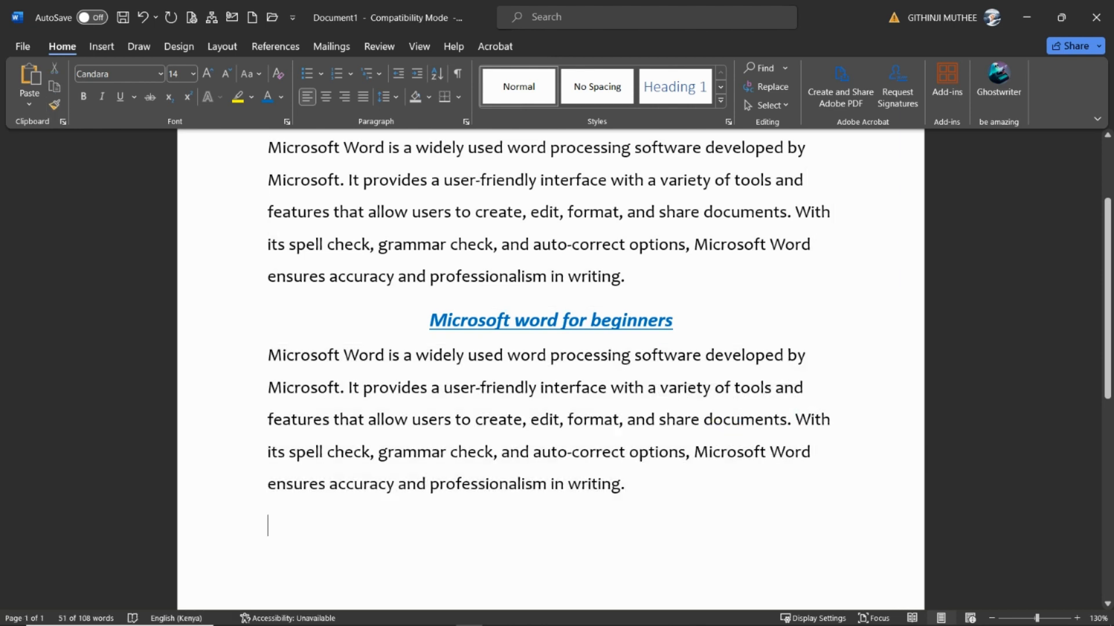
Replace the paragraph under the second heading with the line "What you need to know as a beginner;"
scroll(675, 518, up, 1)
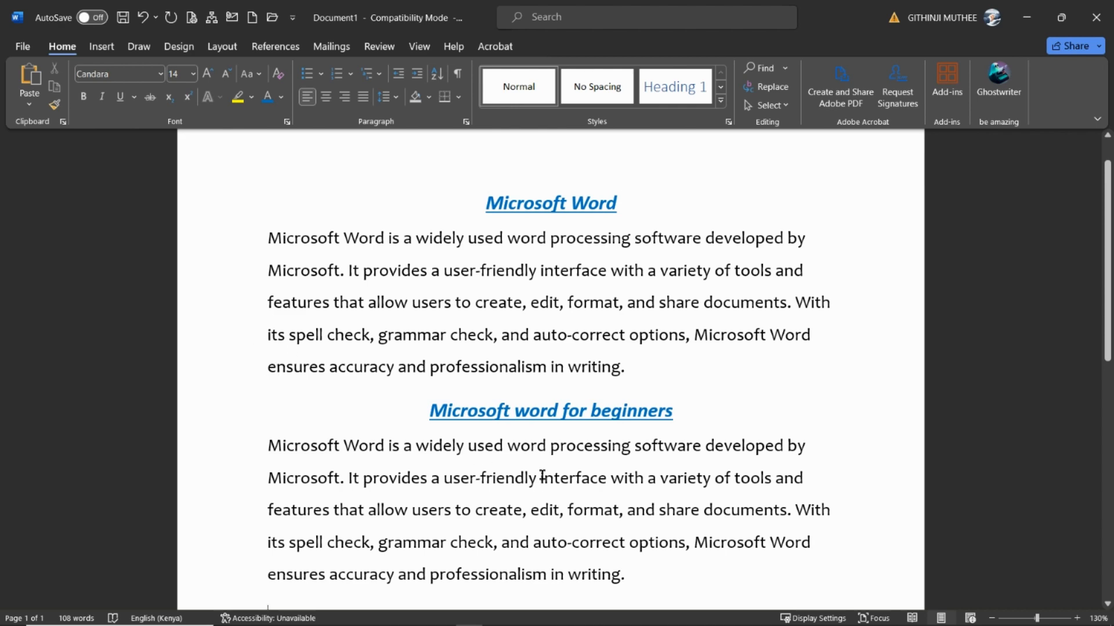
scroll(539, 473, down, 3)
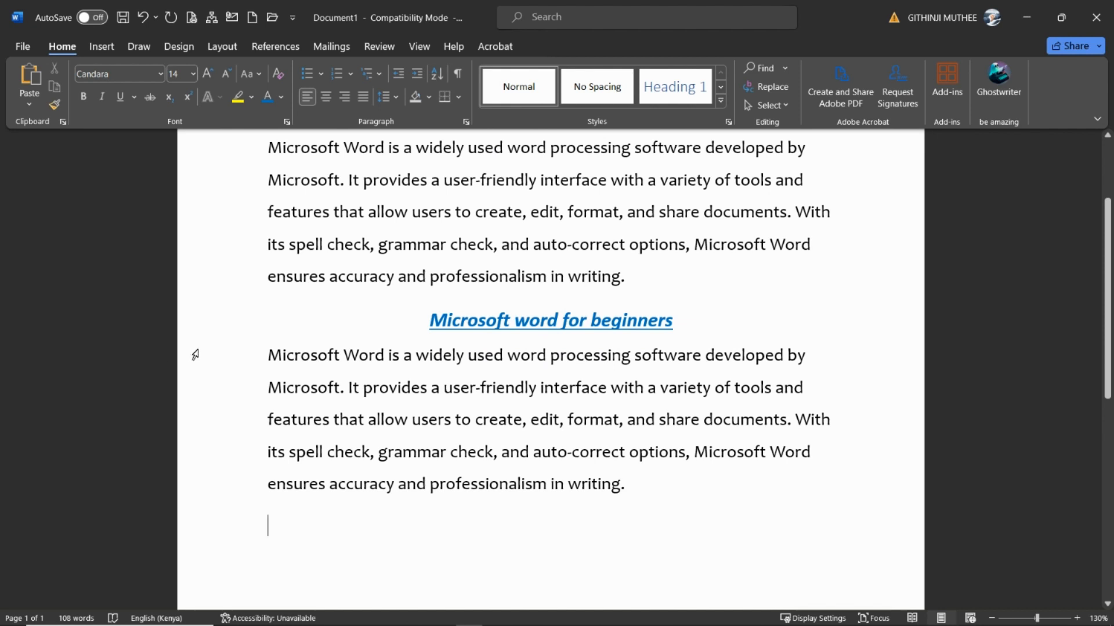
drag(193, 355, 200, 485)
key(BackSpace)
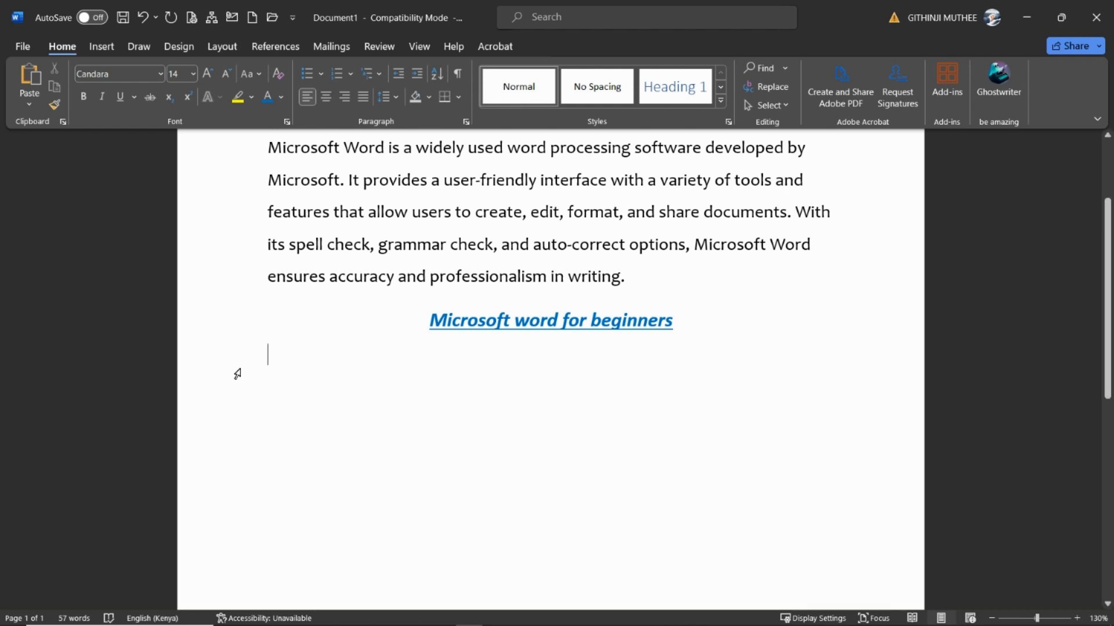
text(What you)
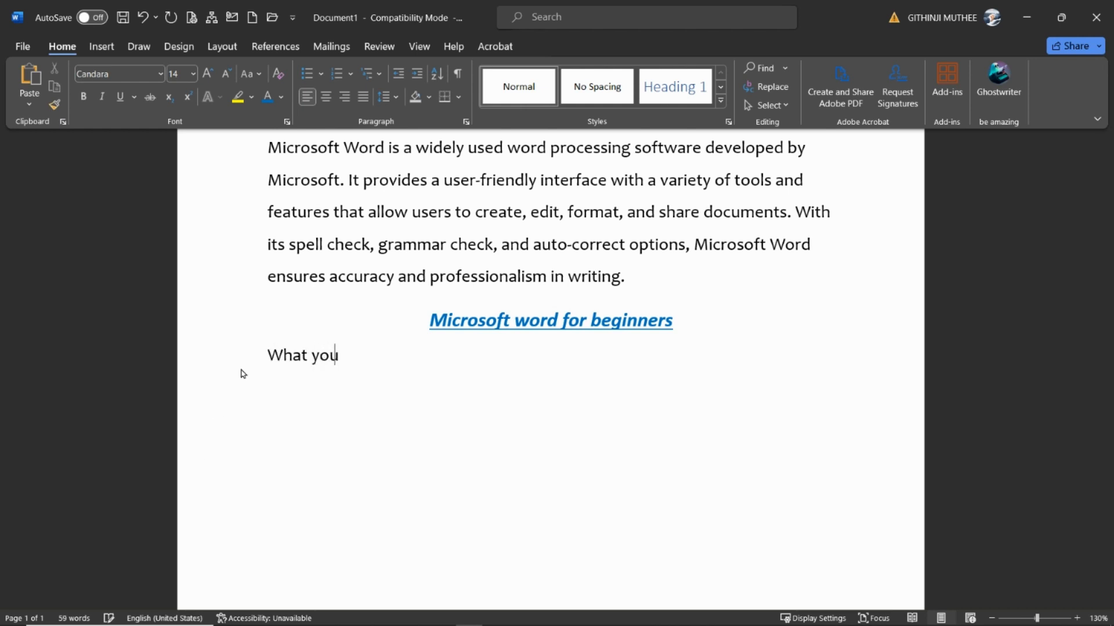
text( need to know as a beg)
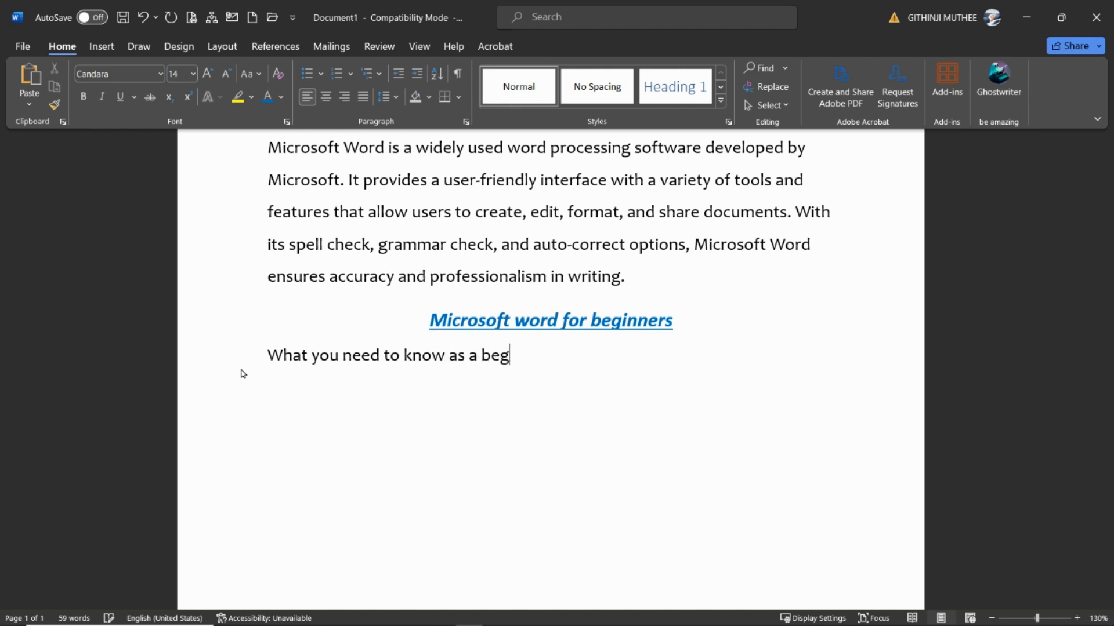
text(inner;)
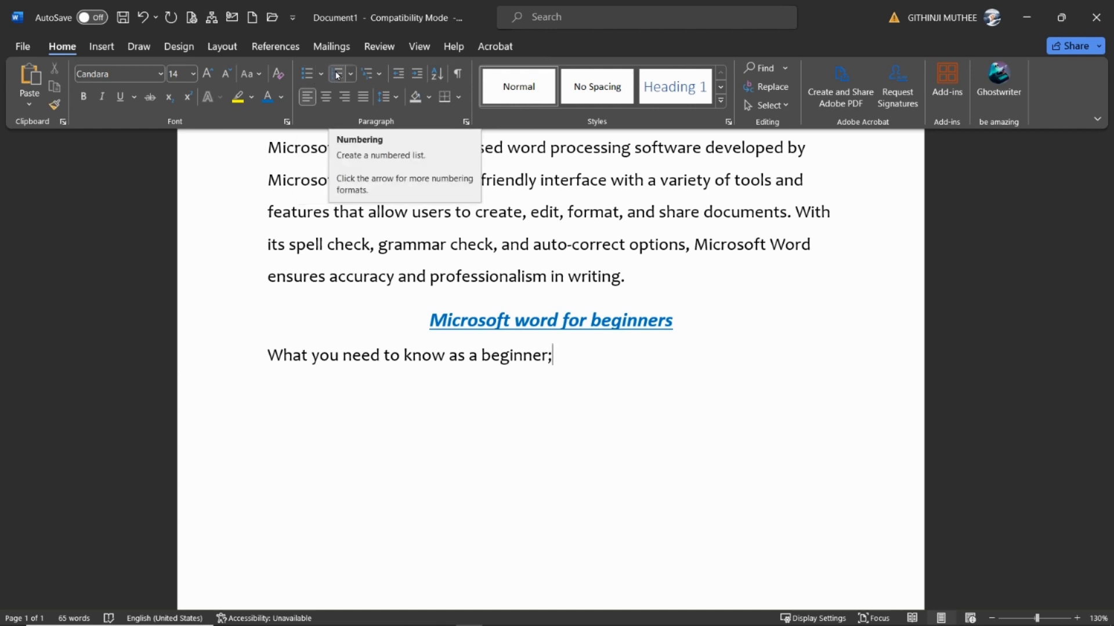
Start a bulleted list below the "What you need to know as a beginner;" line with the item "Microsoft word is powerfull"
click(306, 83)
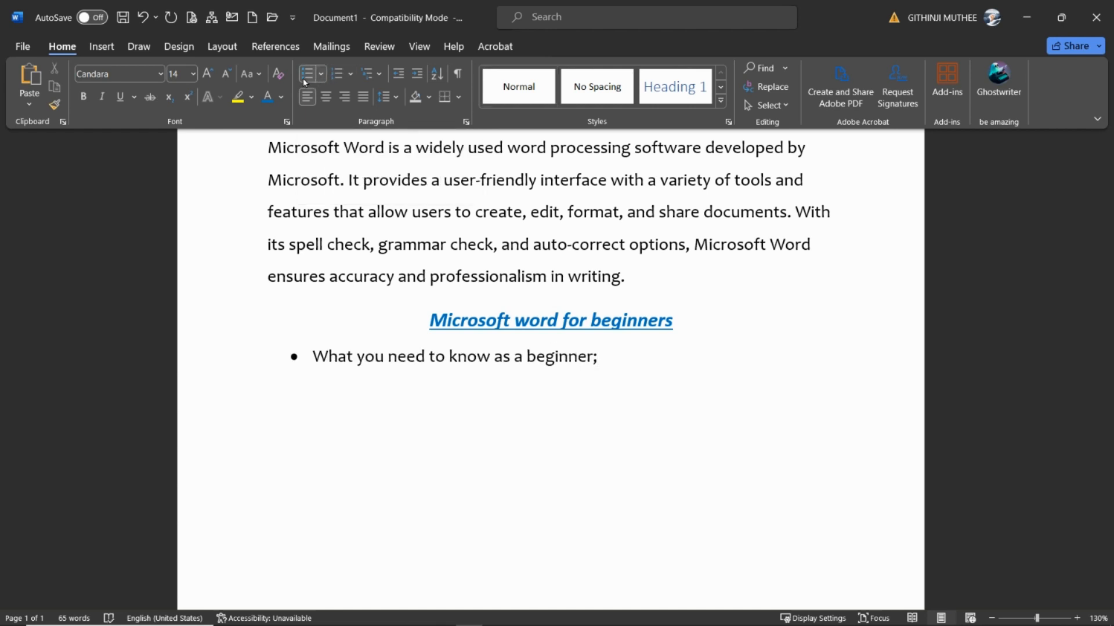
click(141, 17)
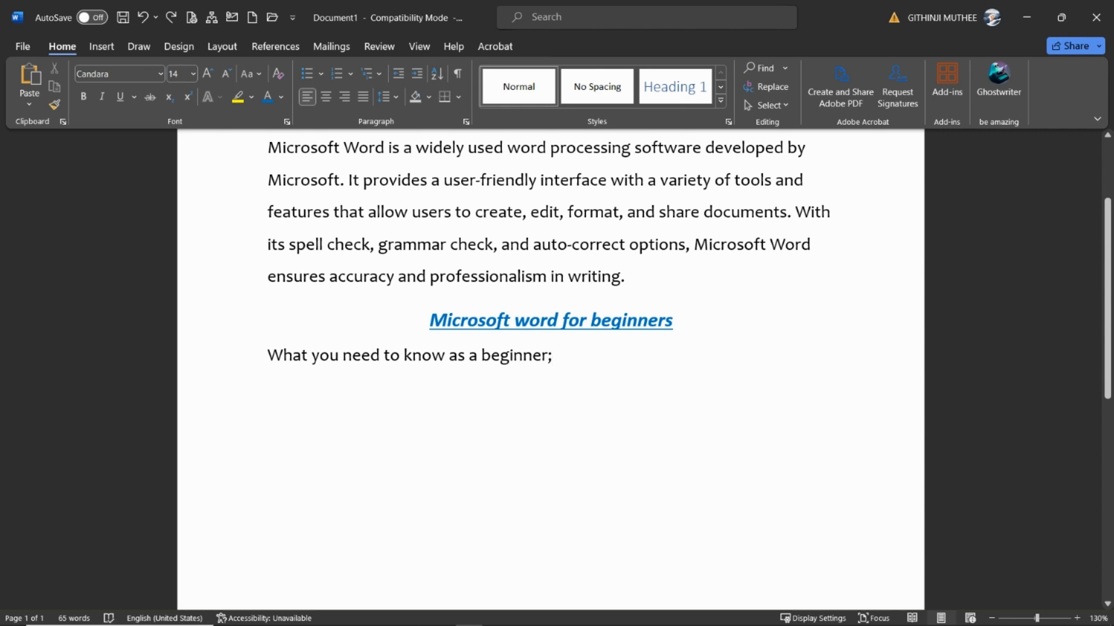
key(Return)
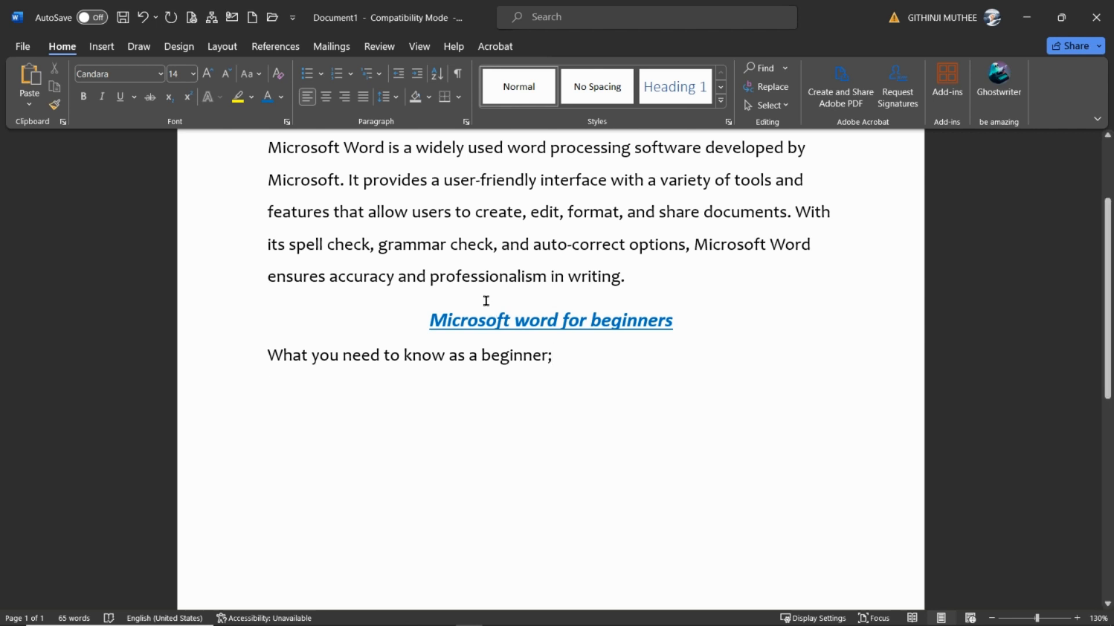
click(307, 73)
text(mi)
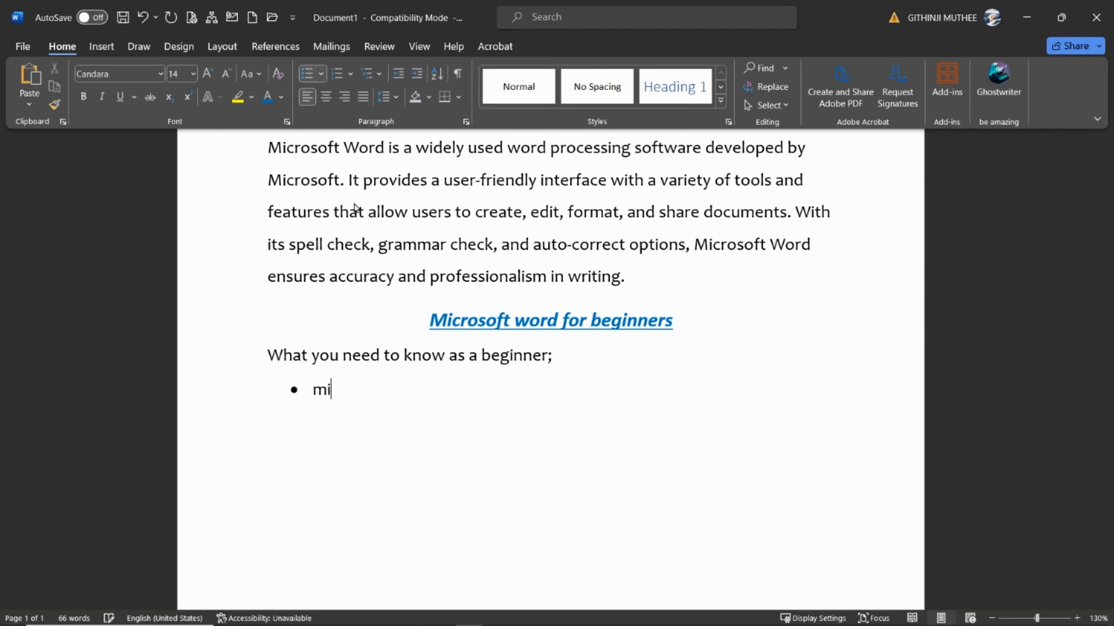
text(crosoft wor)
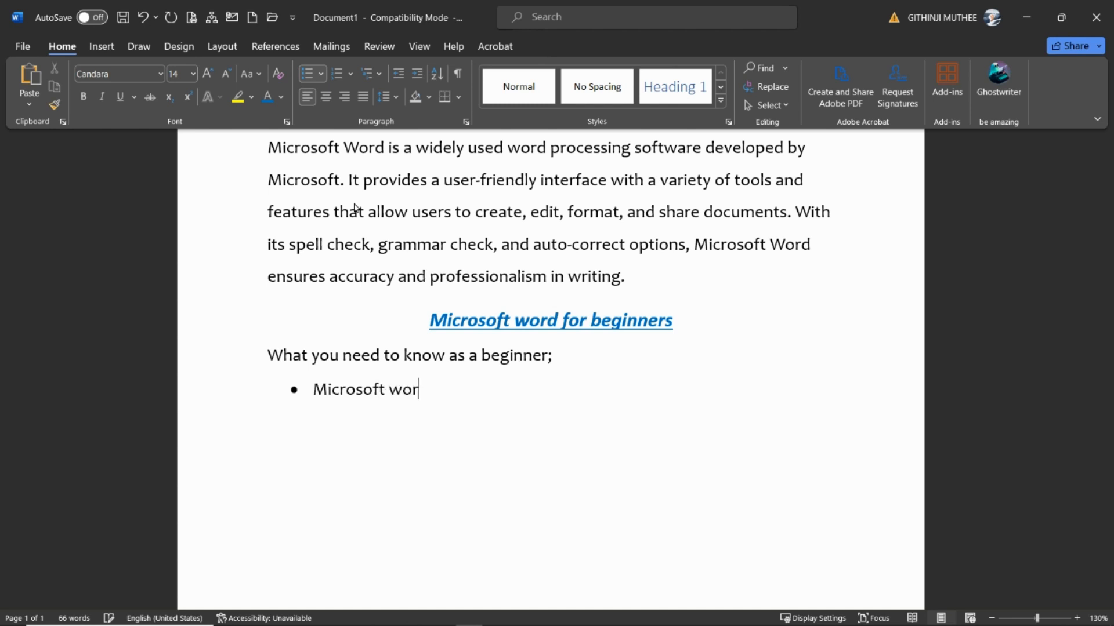
text(d is powerfull)
Add the bullet items "Can be used to create cv" and "Can be used for reports", and end the list with an unindented empty line
key(Return)
text(Can be use)
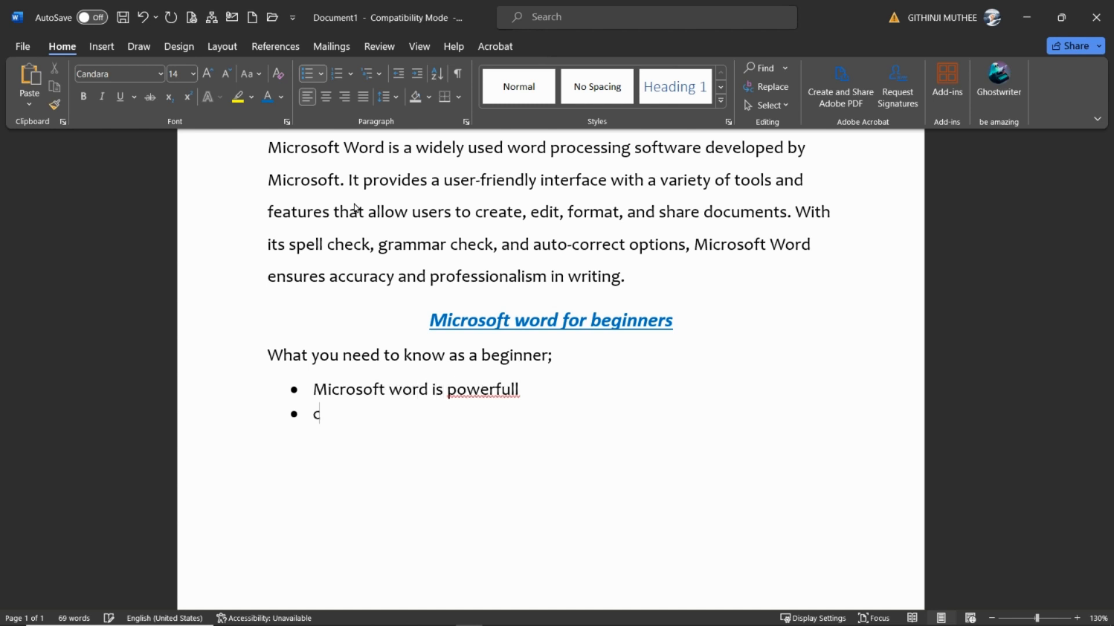
text(d t)
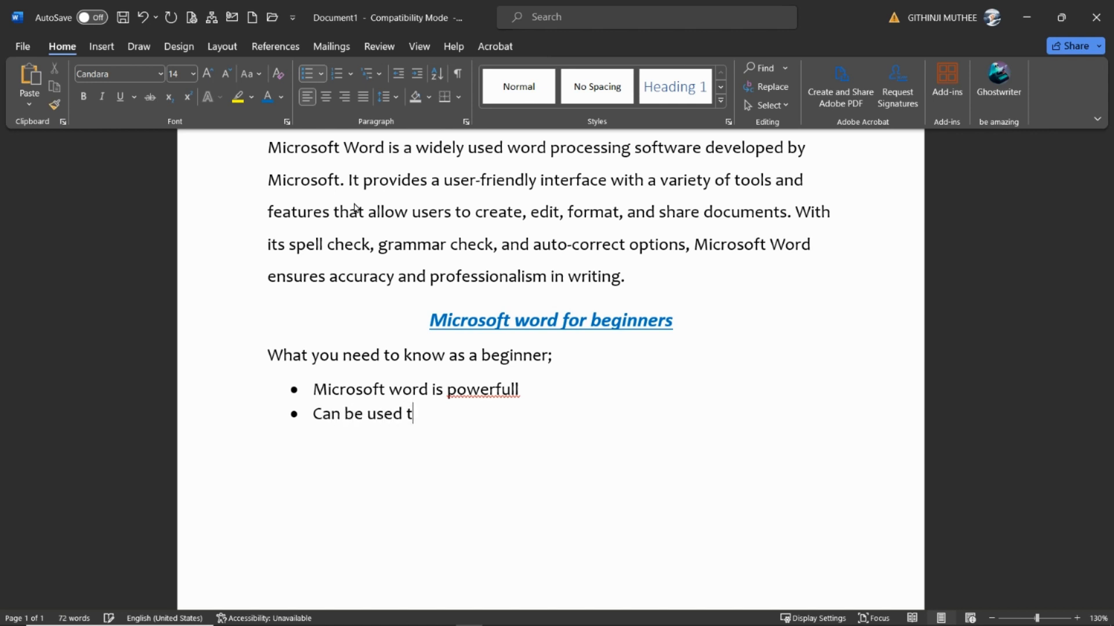
text(o create cv)
key(Return)
text(can be used f)
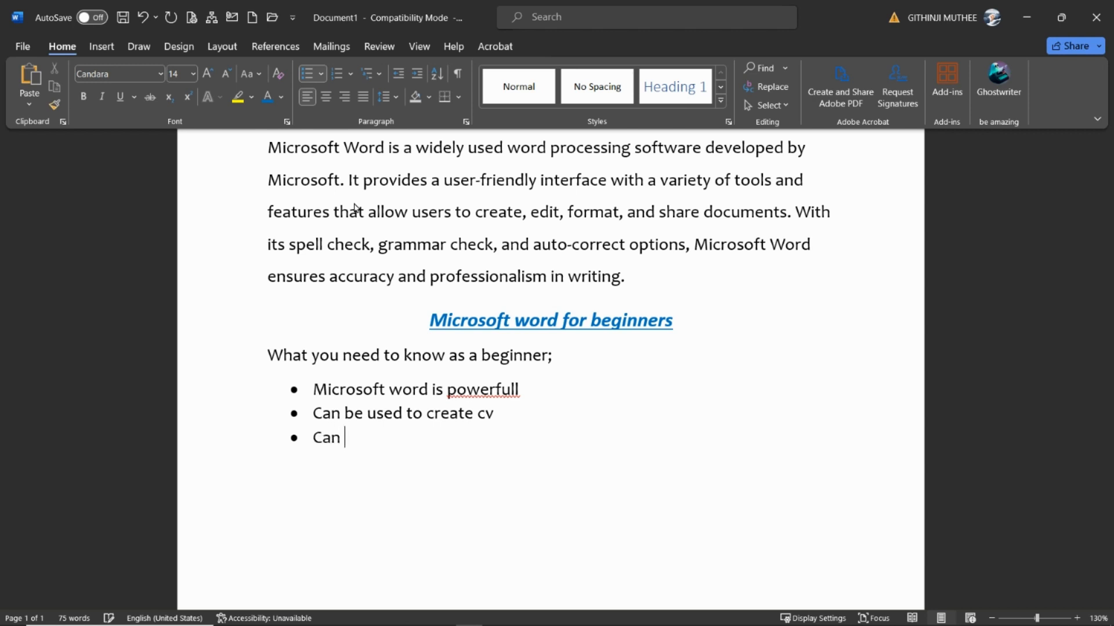
text(or )
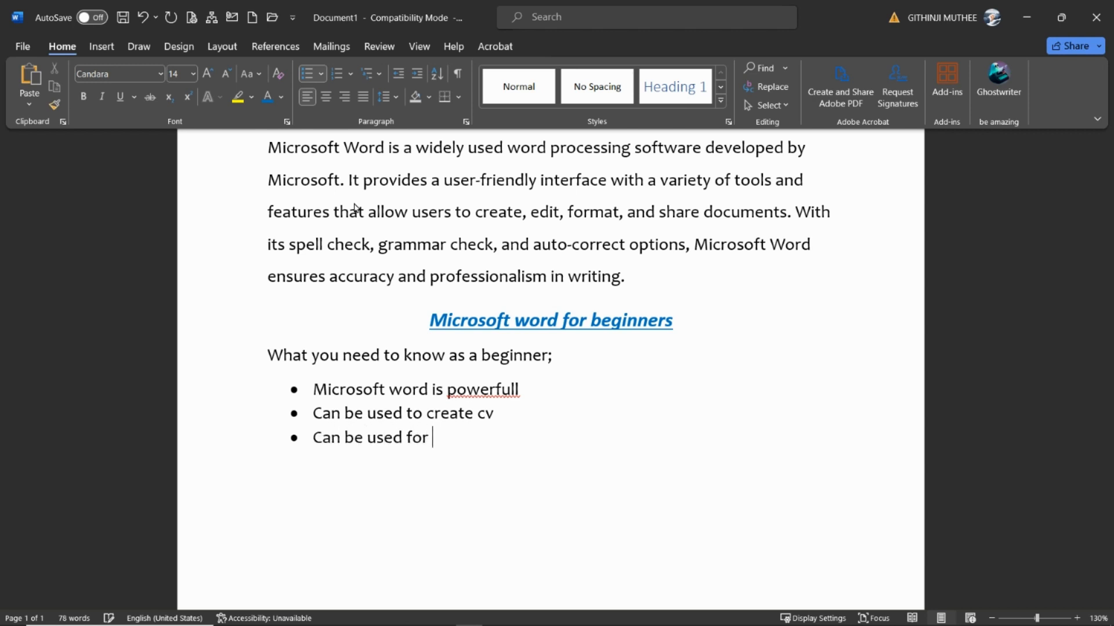
text(reports)
key(Return)
key(BackSpace)
key(BackSpace)
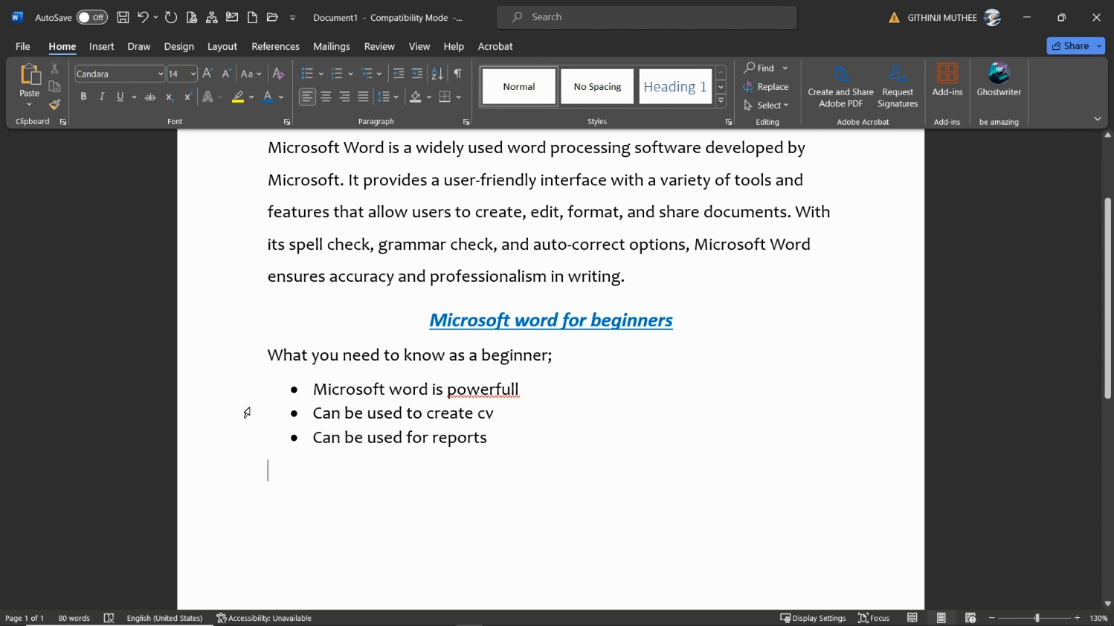
Change the bullets of the three list items under "What you need to know as a beginner;" to hollow circles
drag(236, 396, 234, 435)
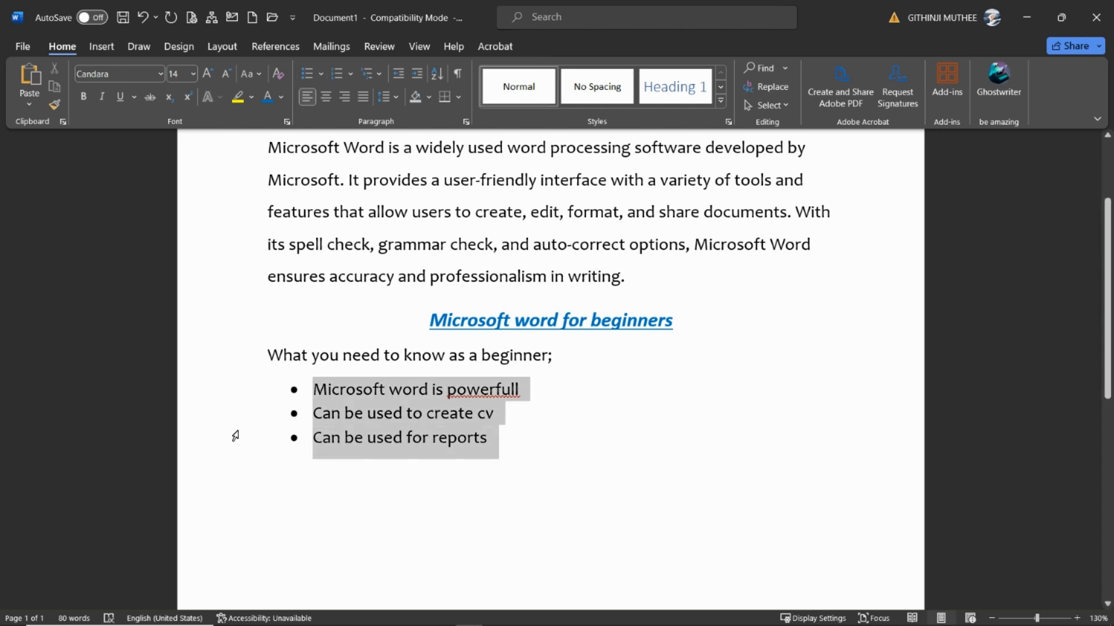
click(321, 75)
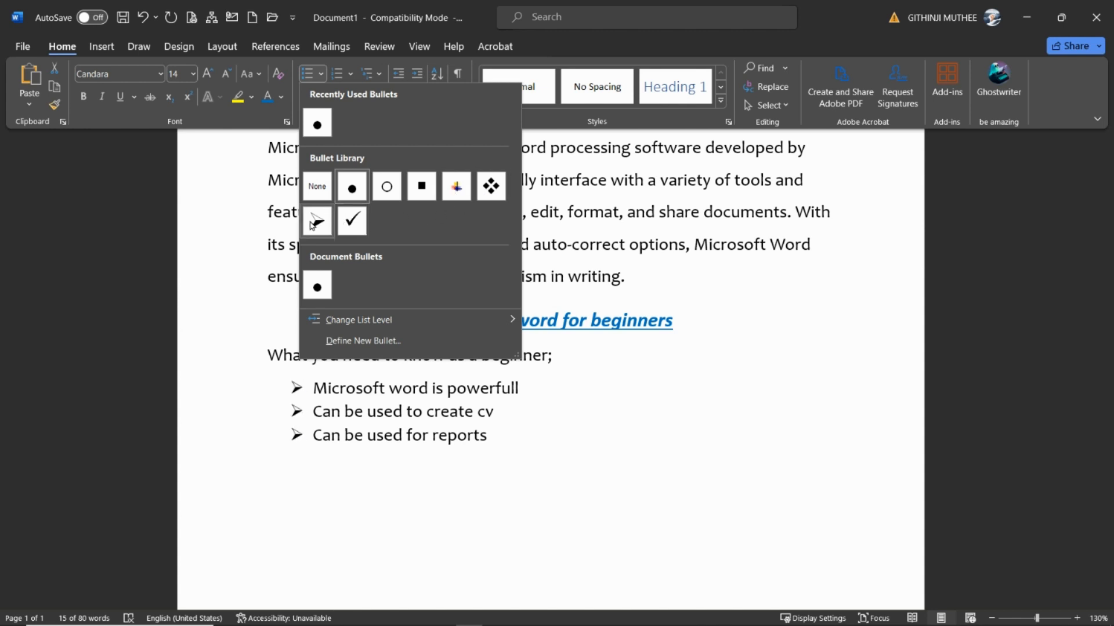
click(390, 191)
Write the line "Things I should learn in Microsoft word;" below the bulleted list and start a new paragraph
click(326, 460)
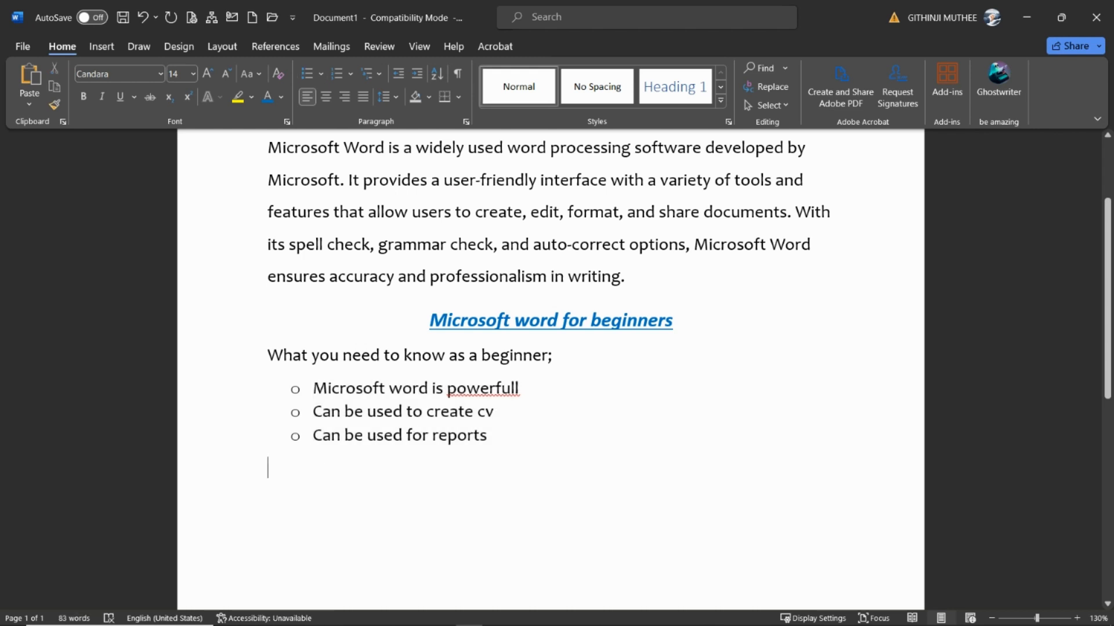
text(thi)
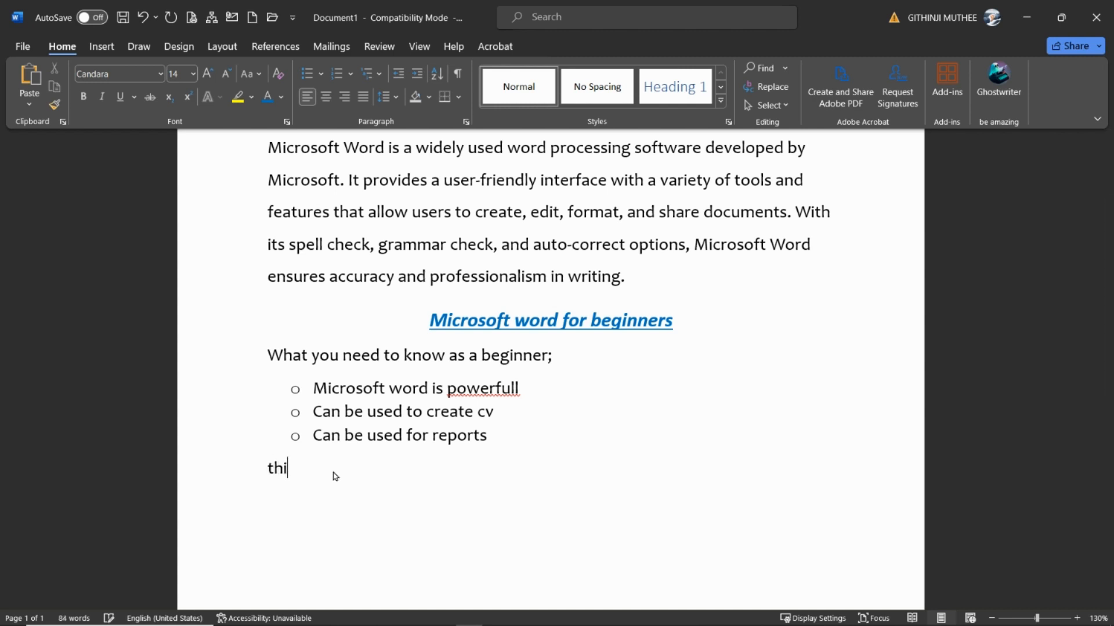
text(ngs I should lear)
text(n )
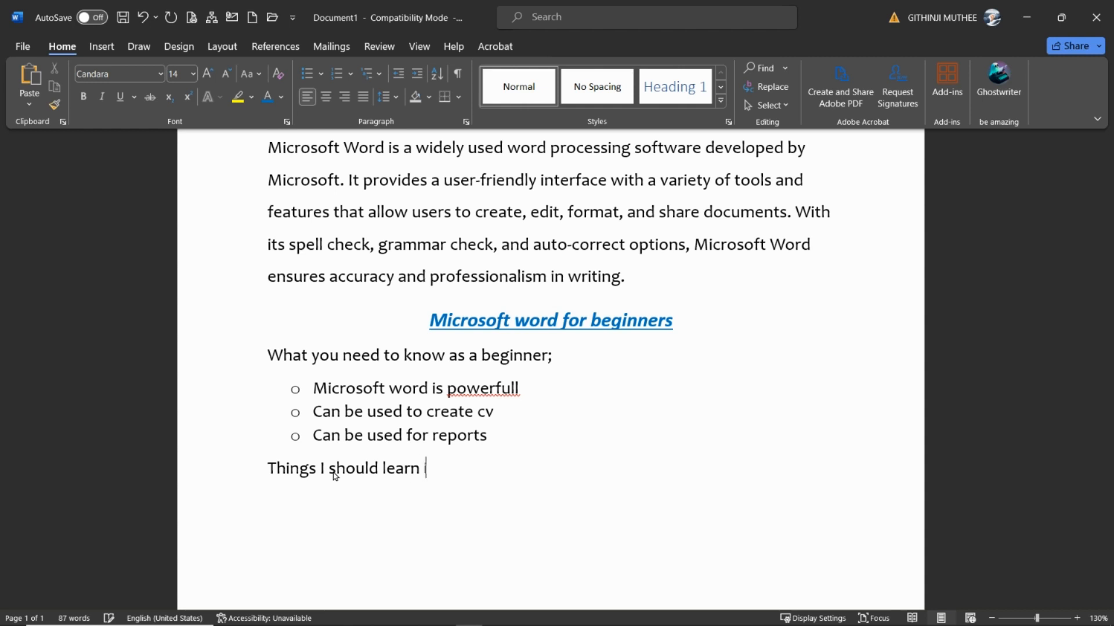
text(in microsoft)
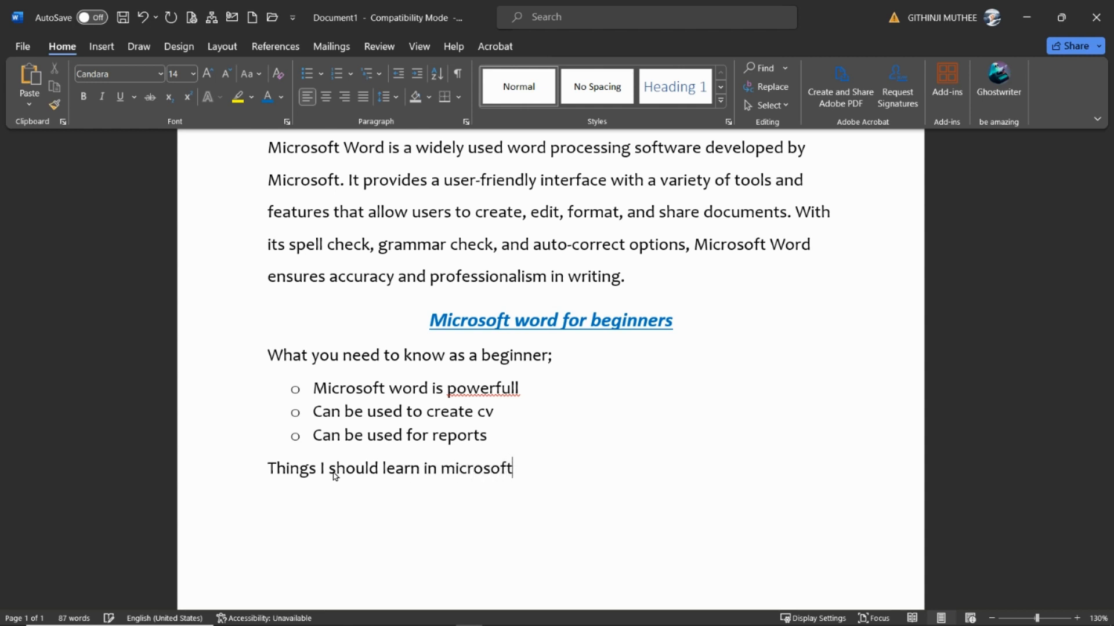
text( word;)
key(Return)
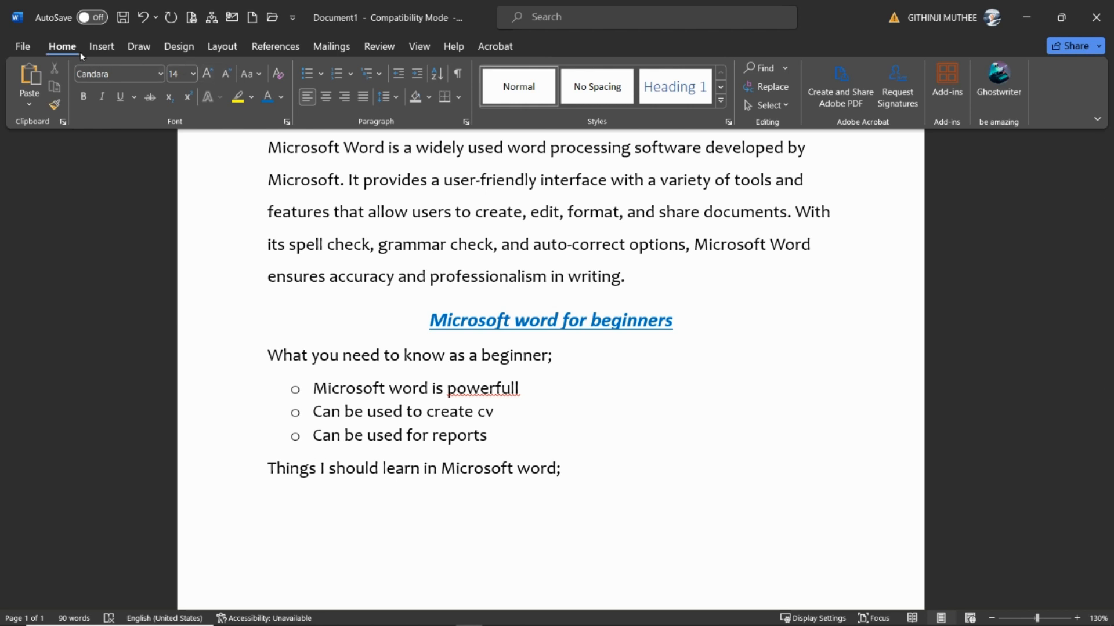
Start a numbered list in the 1) 2) 3) format with the first item "How to edit text"
click(351, 75)
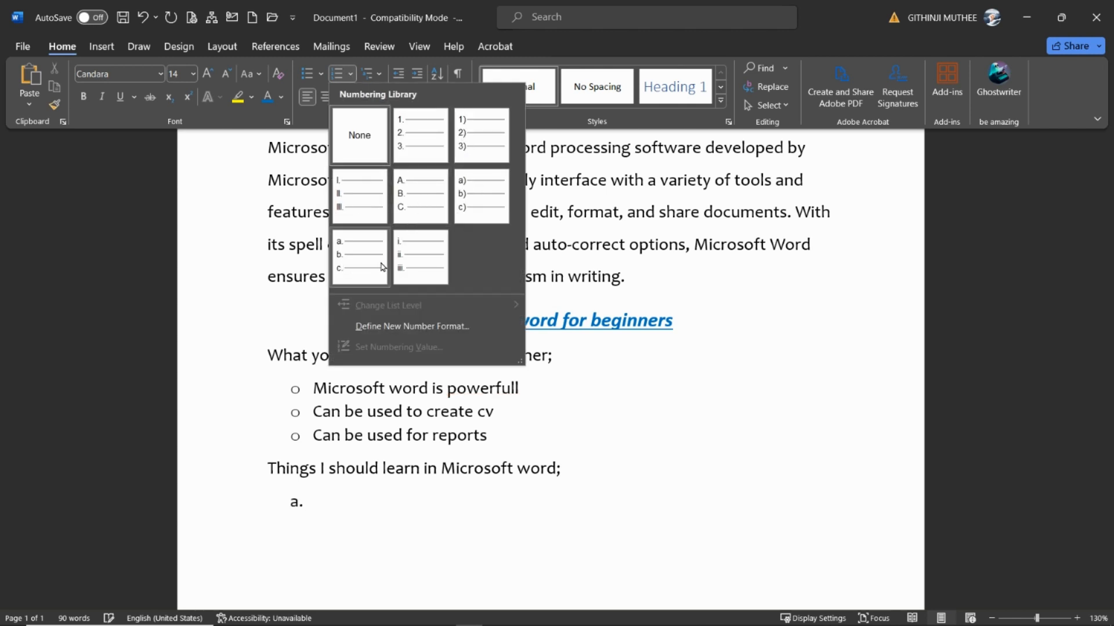
click(473, 143)
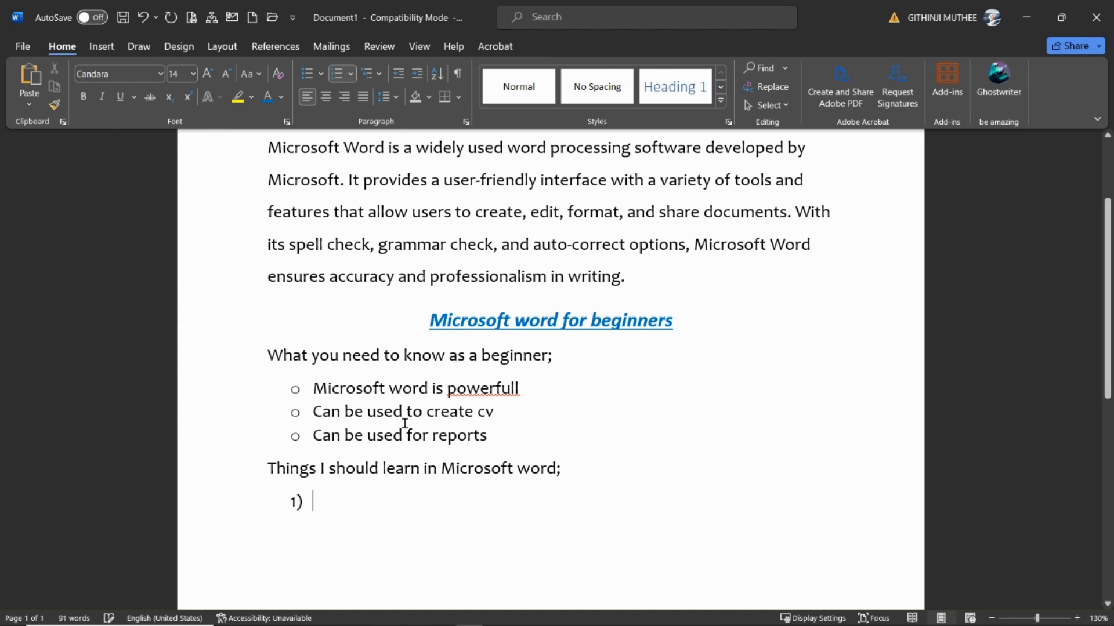
text(How to )
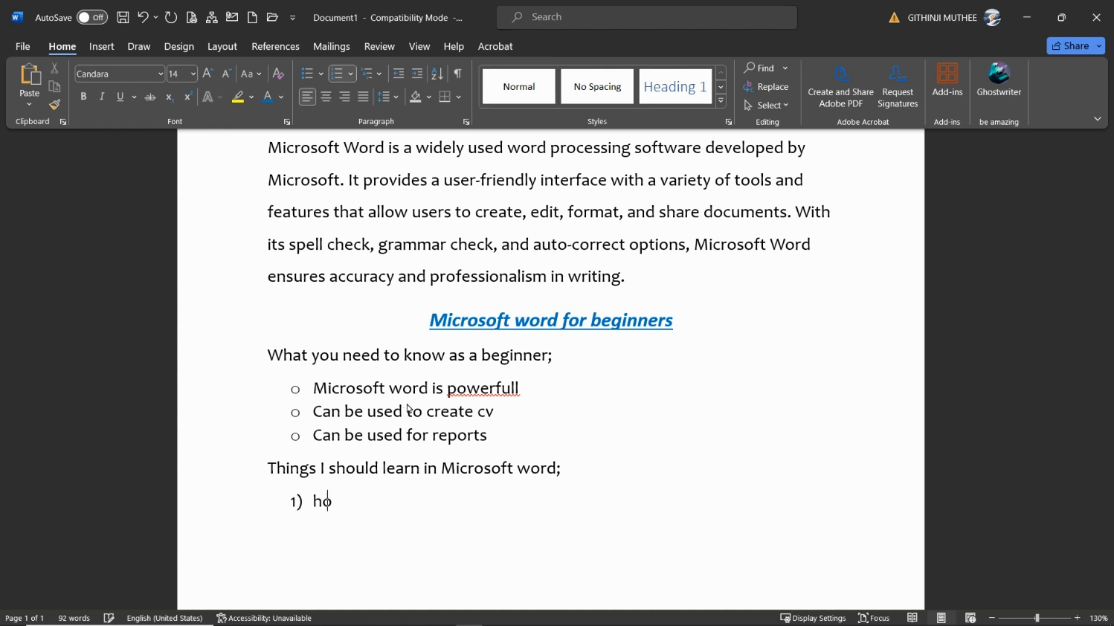
text(edit text)
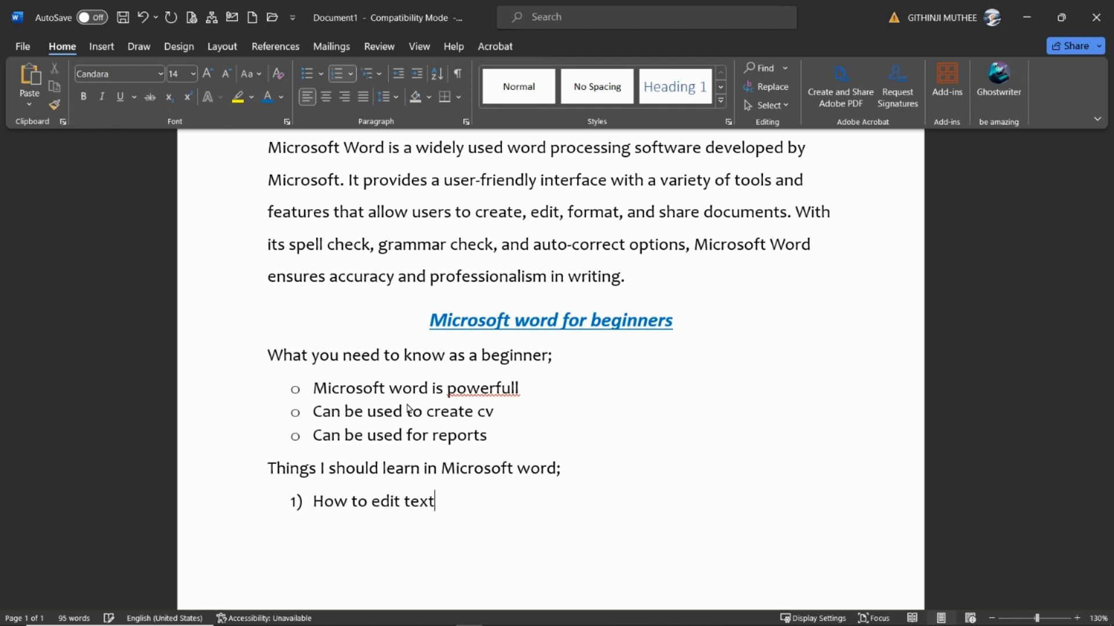
Add the numbered items "How to format text" and "How to apply effects to text"
key(Return)
text(how to f)
text(ormat text)
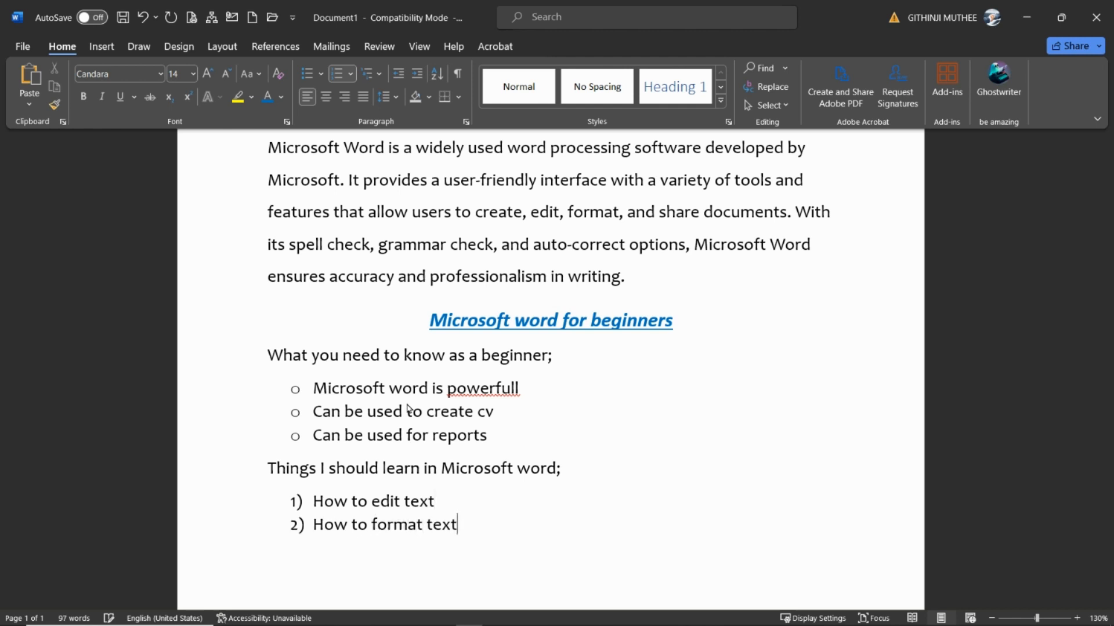
key(Return)
text(how to)
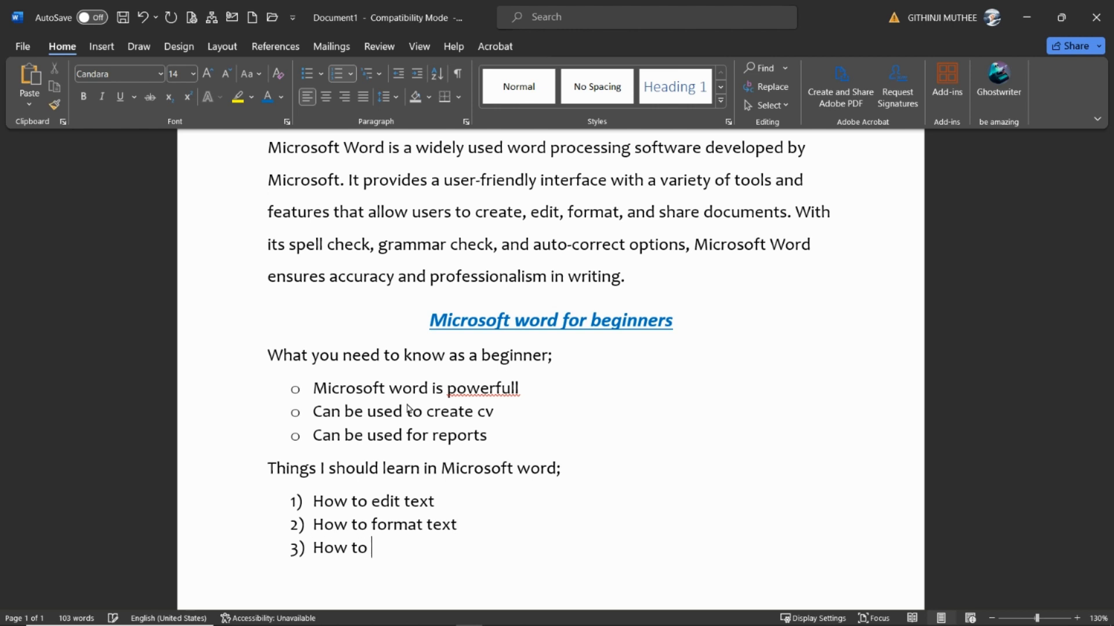
text( apply effects)
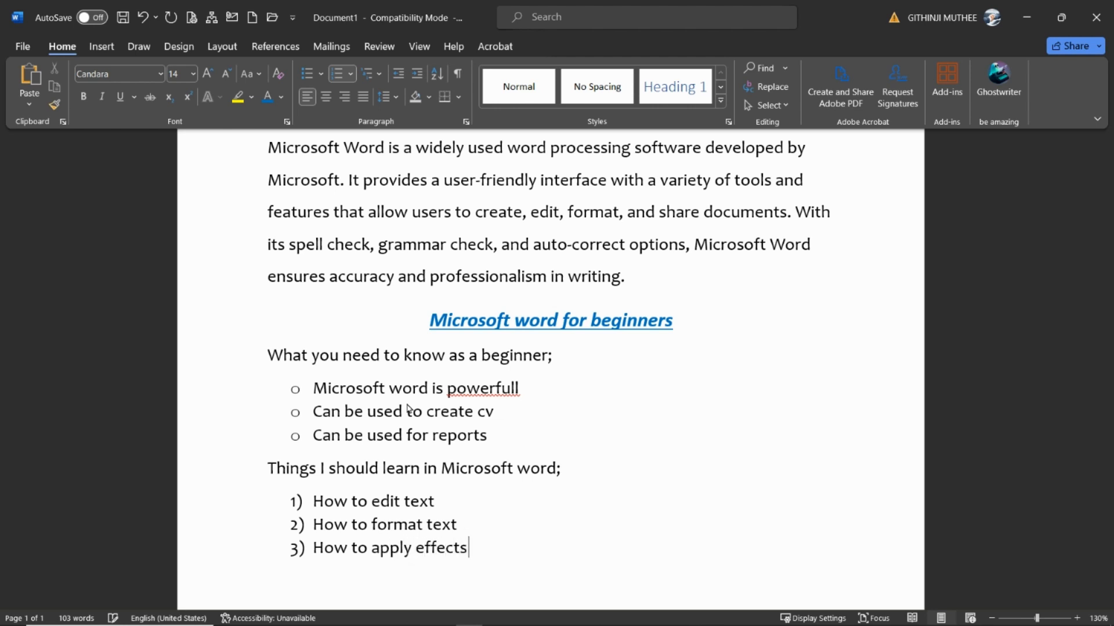
text( to text)
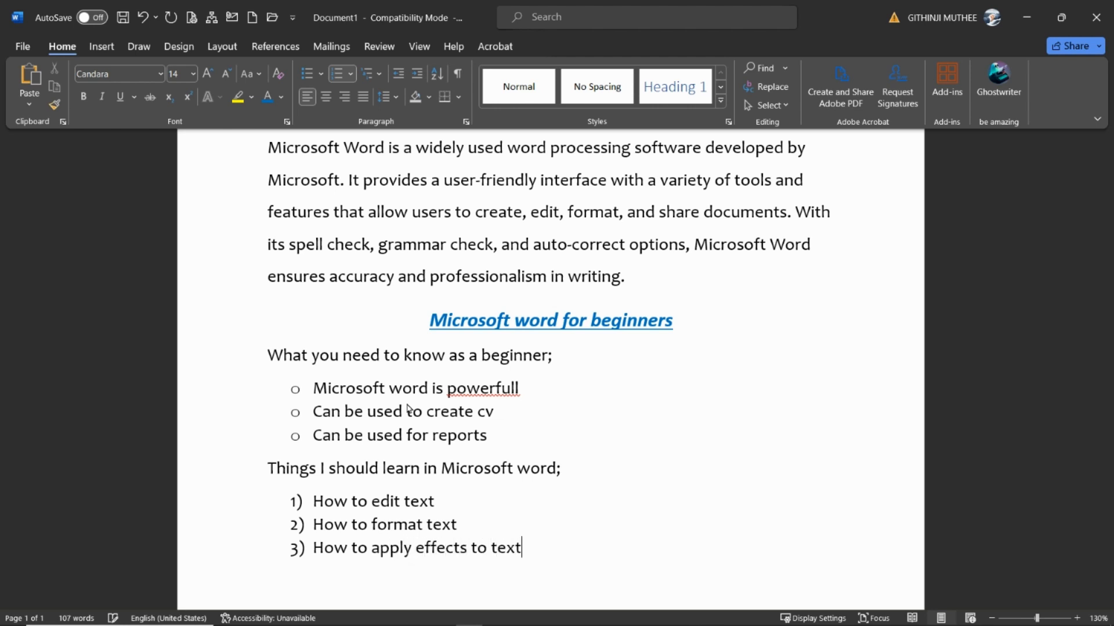